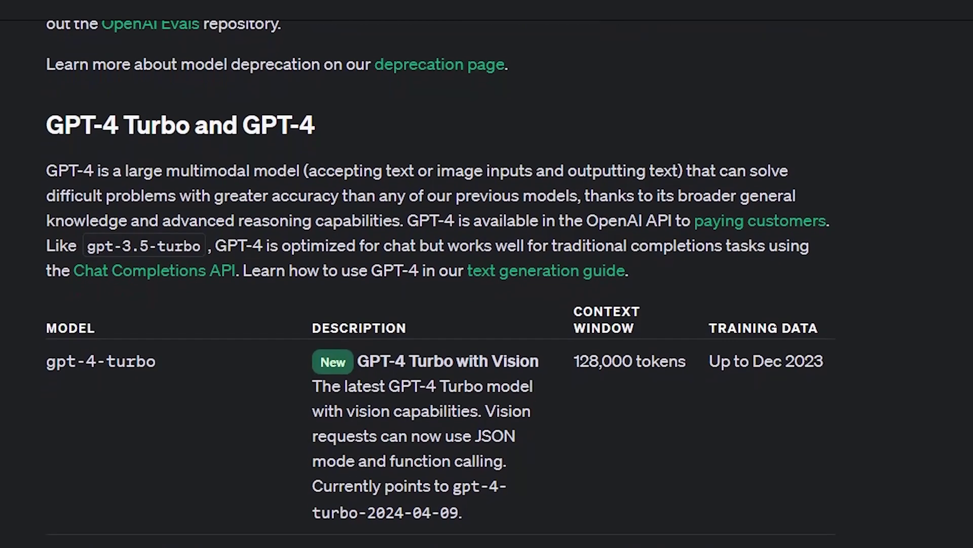
Open the WebPilot GPT's detail card from the 'webpilot' search results
scroll(487, 273, down, 2)
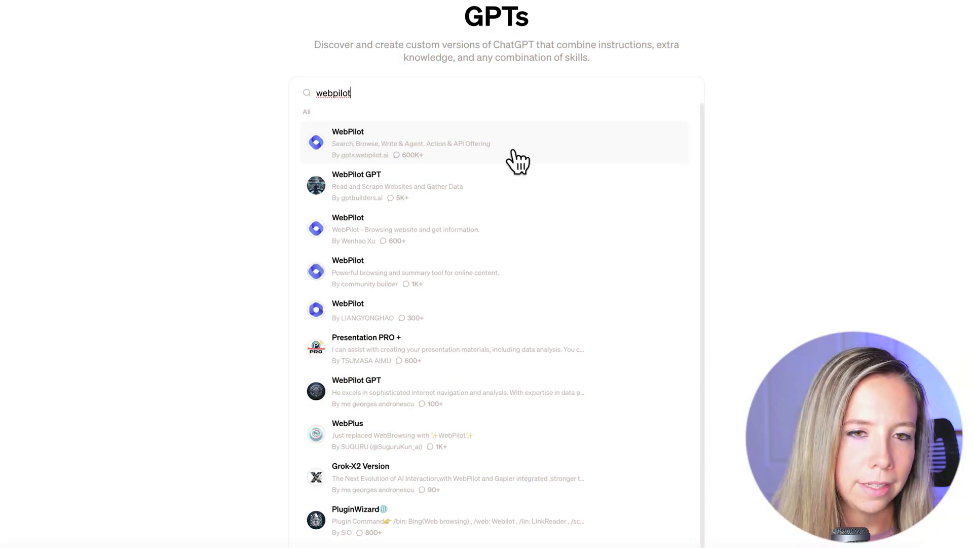
click(519, 352)
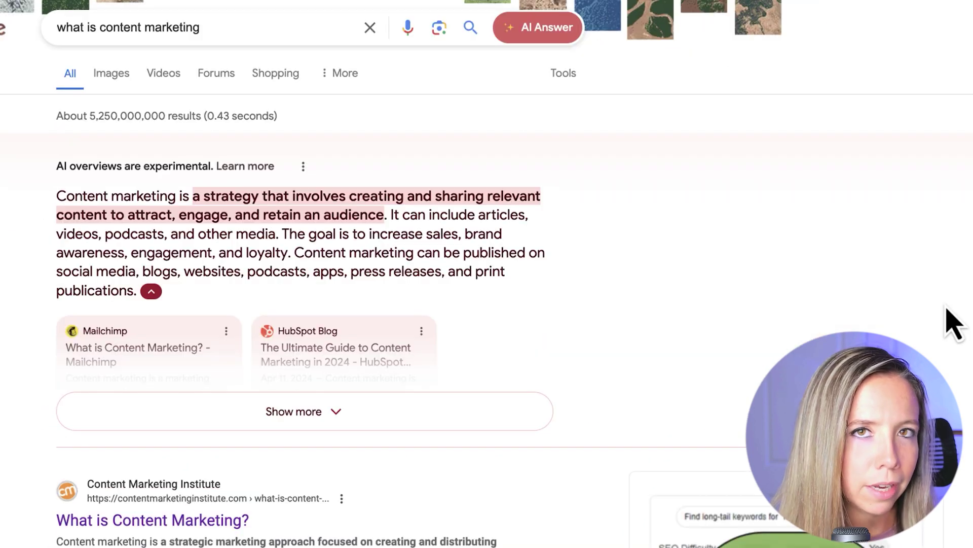
Open the Mailchimp content marketing article from the Google results for 'what is content marketing'
scroll(953, 325, down, 5)
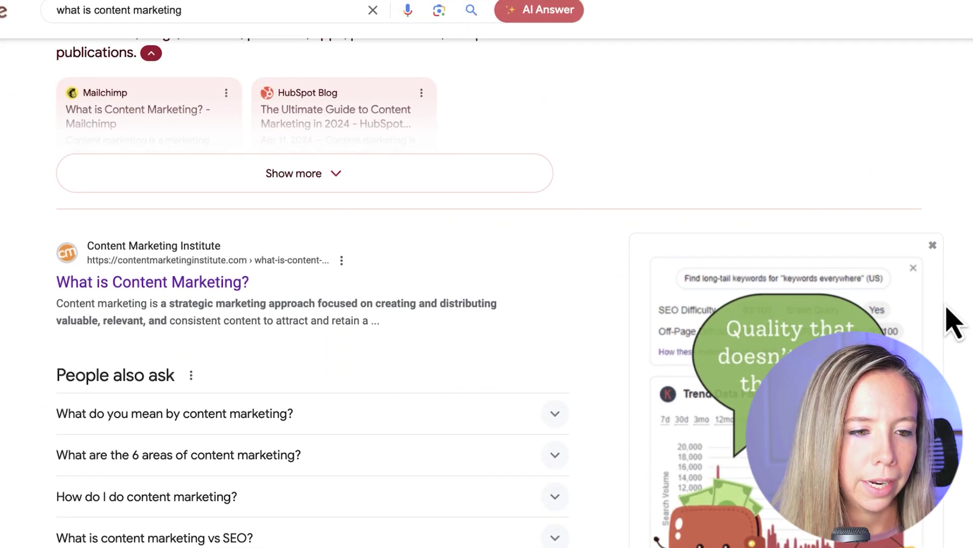
scroll(617, 261, down, 2)
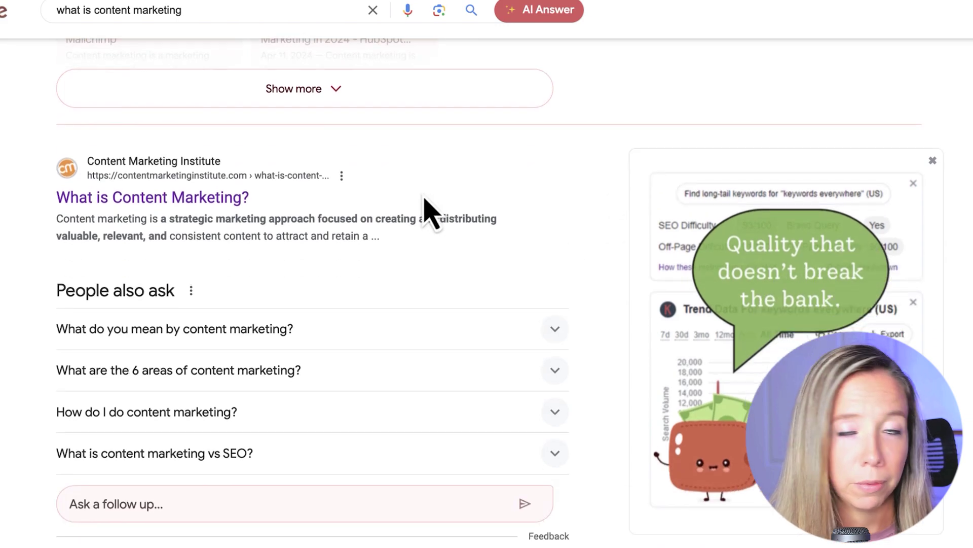
scroll(247, 408, down, 6)
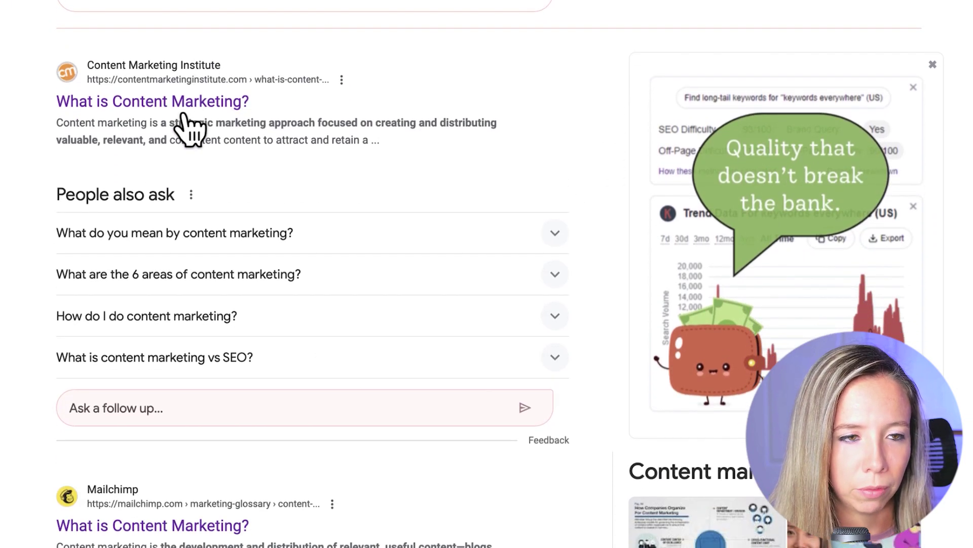
click(224, 343)
Read down through the Mailchimp article and WebPilot's summary of it
scroll(911, 316, down, 15)
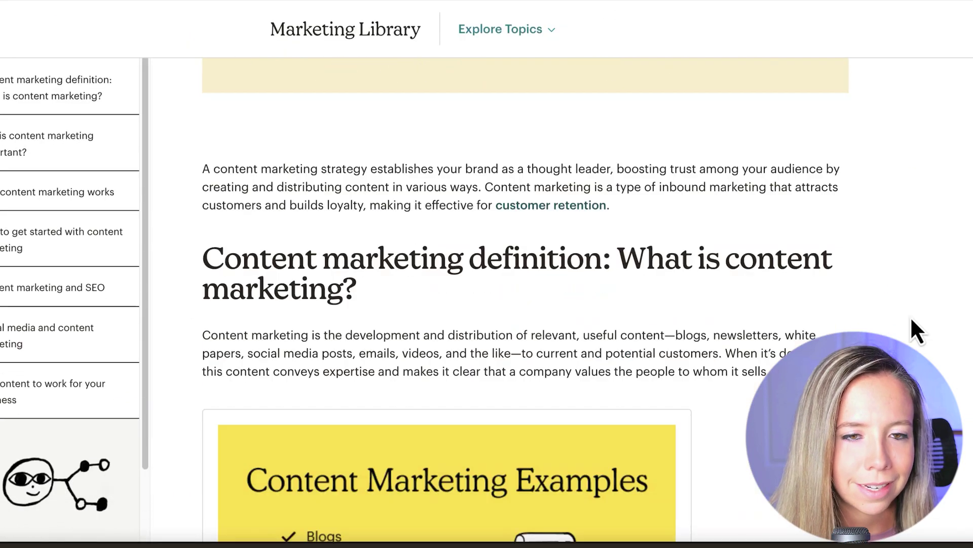
scroll(910, 316, down, 8)
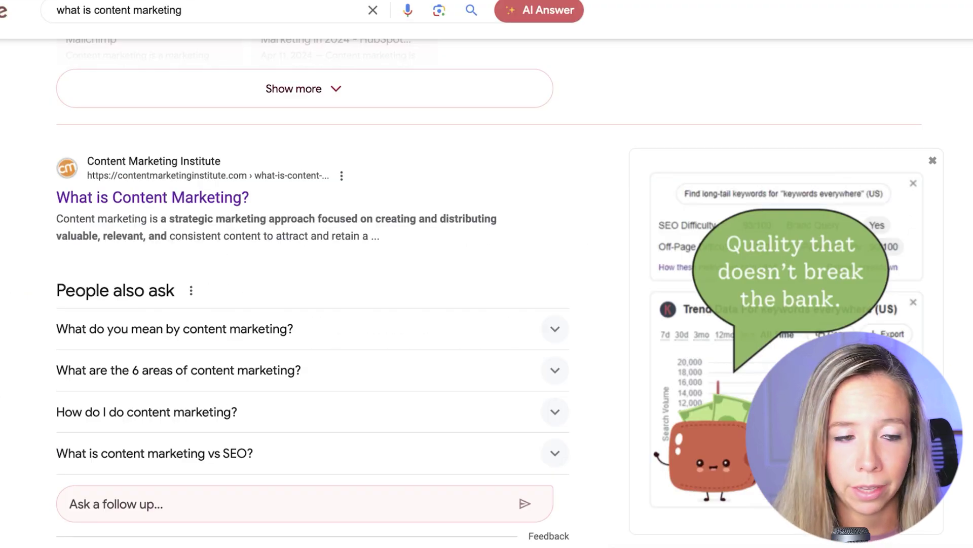
scroll(487, 294, down, 3)
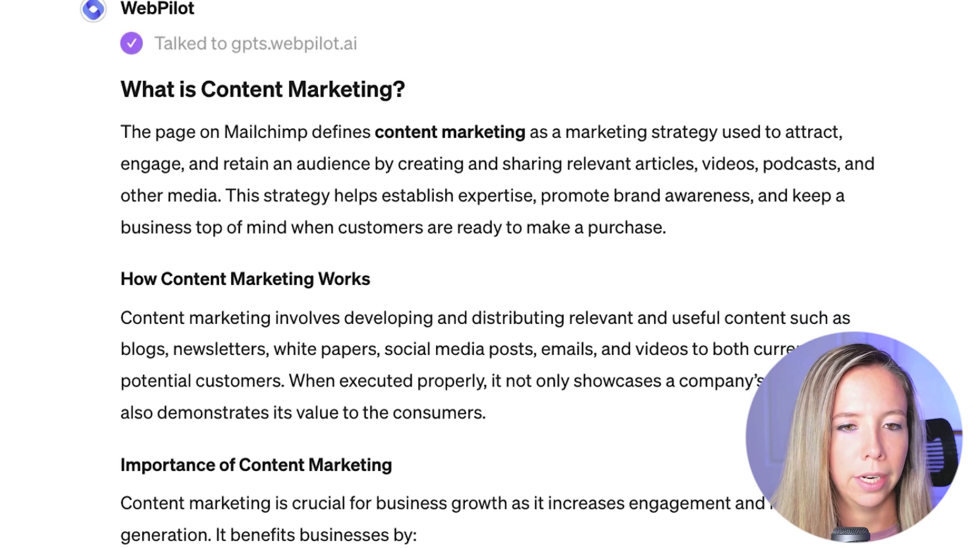
scroll(487, 274, down, 10)
scroll(487, 274, down, 2)
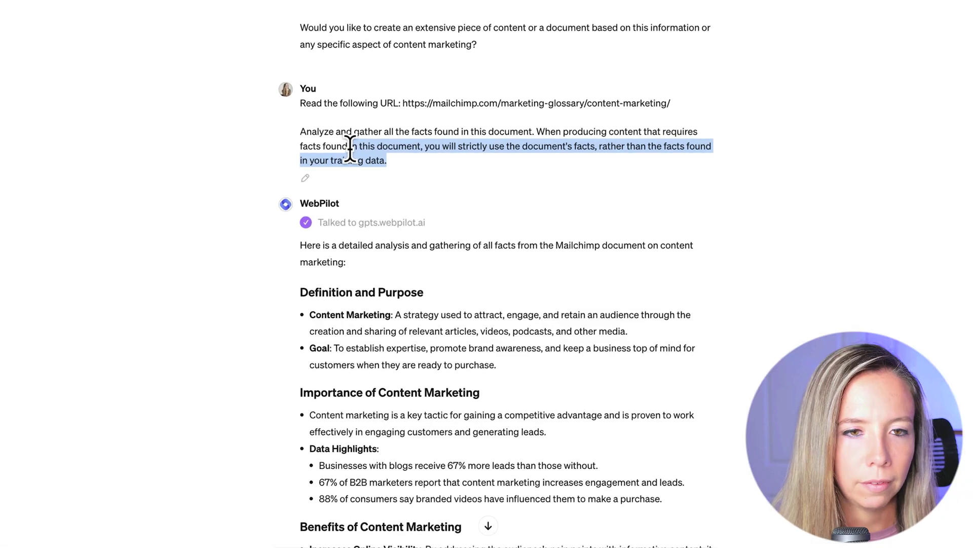
Highlight the 'Analyze and gather all the facts…' prompt paragraph in ChatGPT
drag(343, 254, 107, 208)
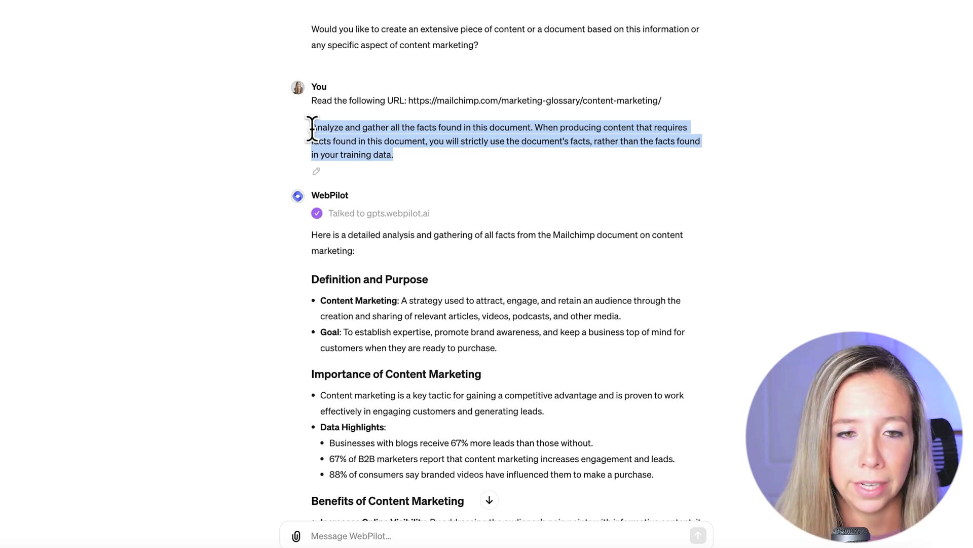
Highlight the statistic that blogs get 67% more leads in WebPilot's answer
click(395, 157)
scroll(395, 156, down, 3)
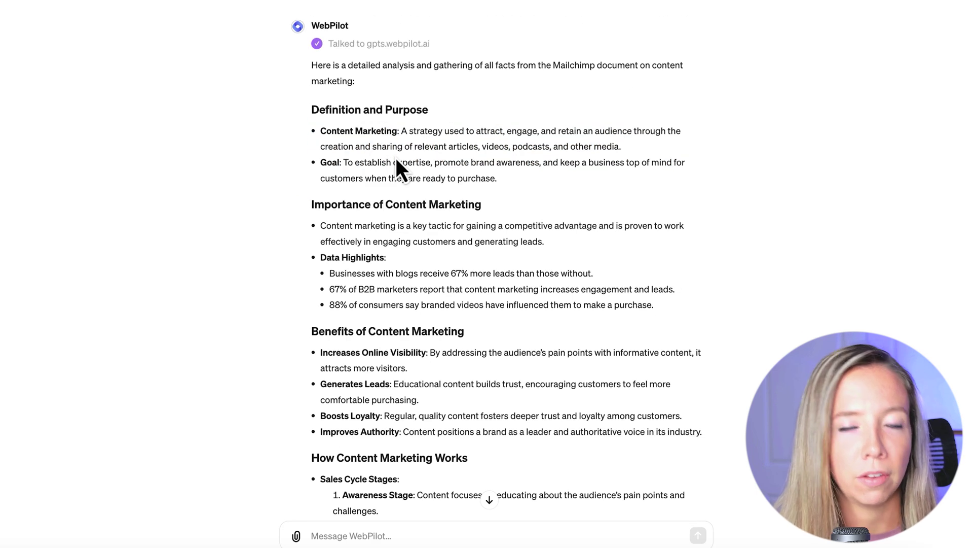
scroll(395, 156, down, 2)
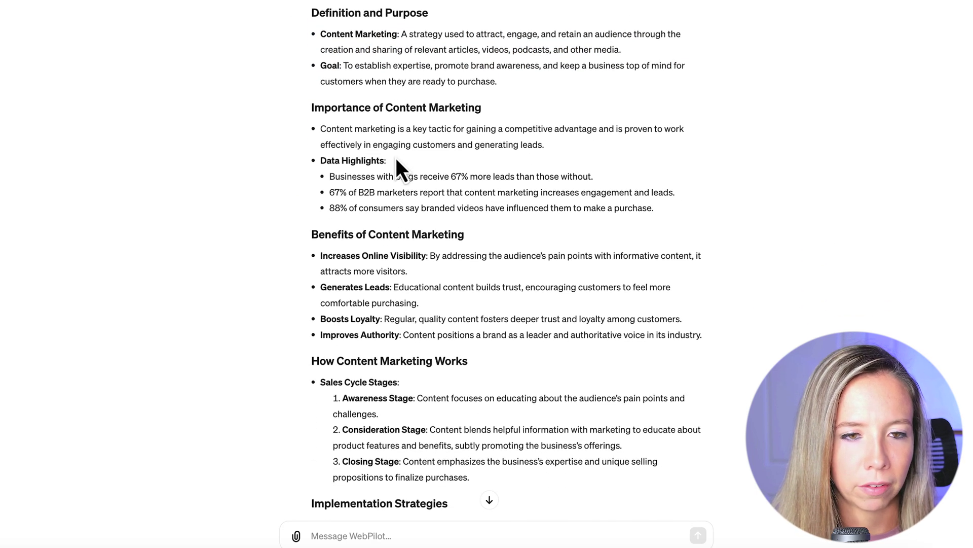
drag(327, 178, 599, 181)
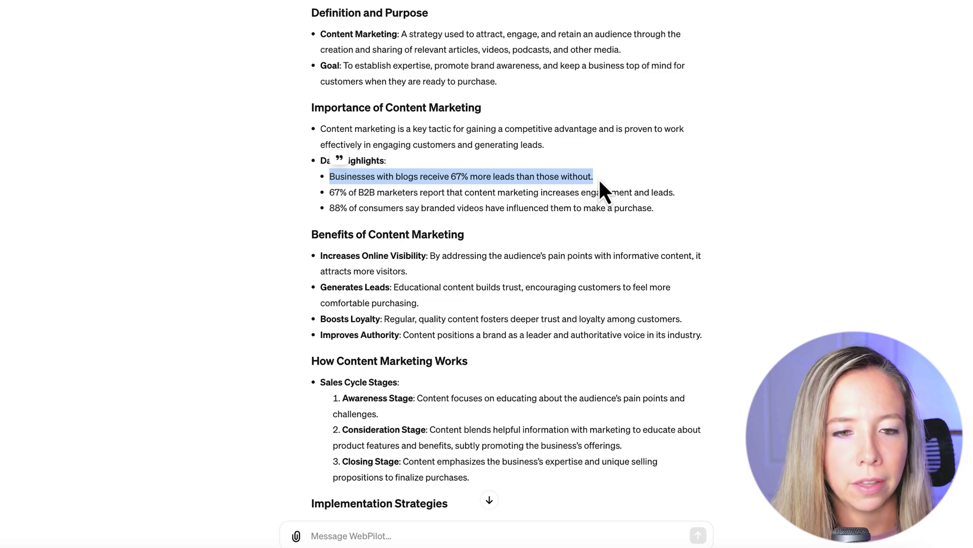
click(600, 181)
scroll(600, 181, down, 2)
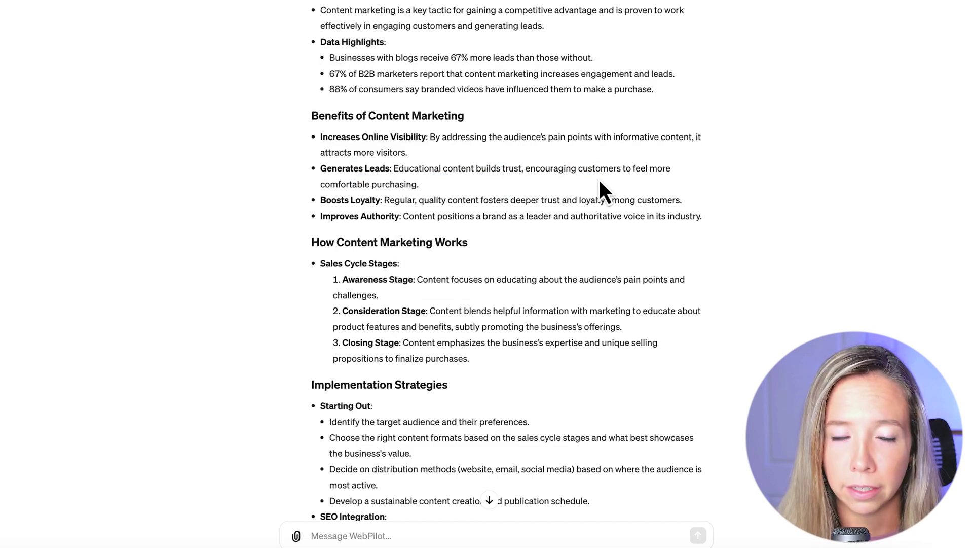
scroll(600, 181, down, 7)
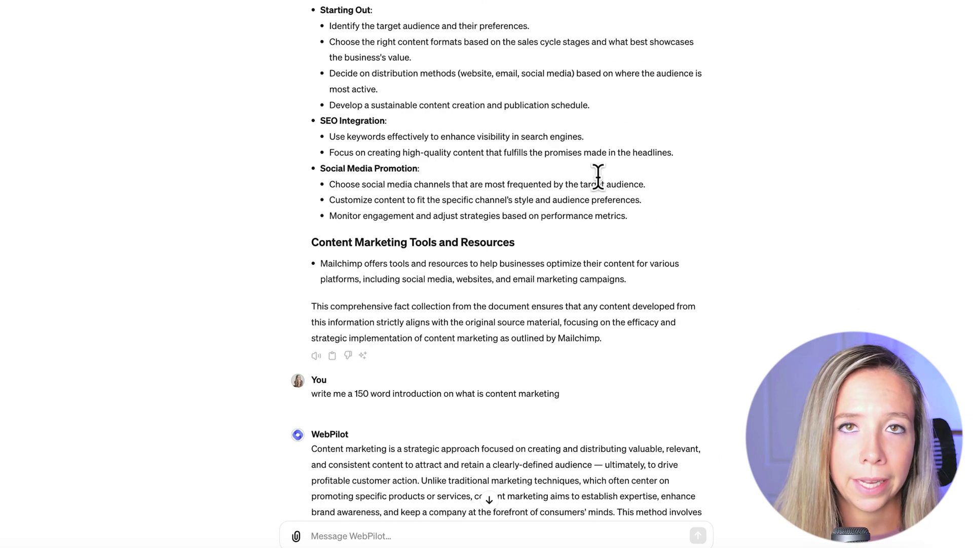
scroll(599, 181, down, 2)
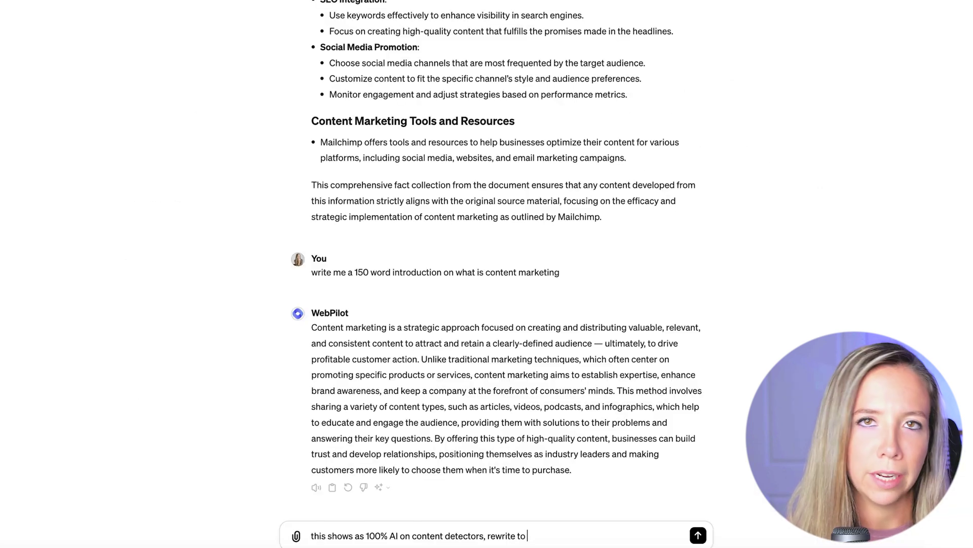
Ask WebPilot to rewrite the intro to be undetectable, since it shows 100% AI
text(be undetct)
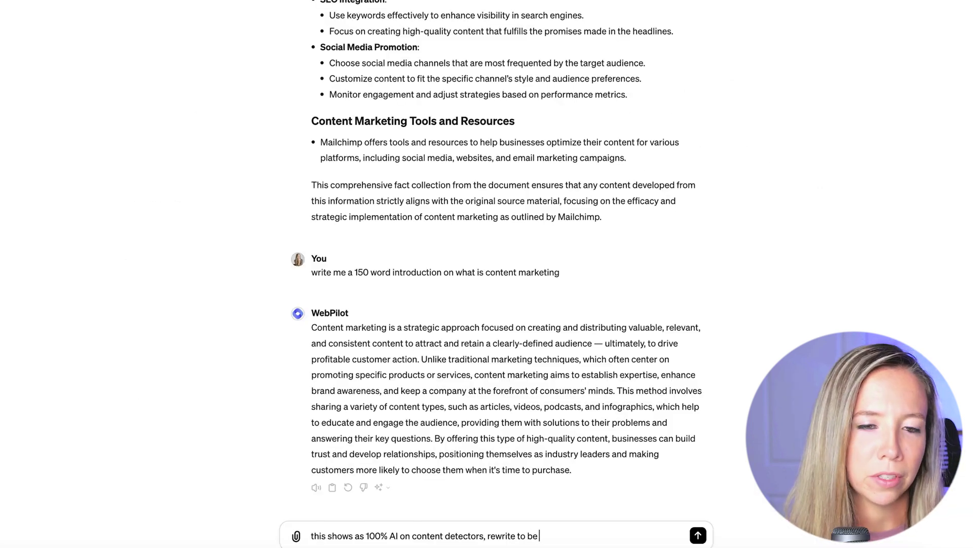
key(BackSpace)
key(BackSpace)
text(ectable)
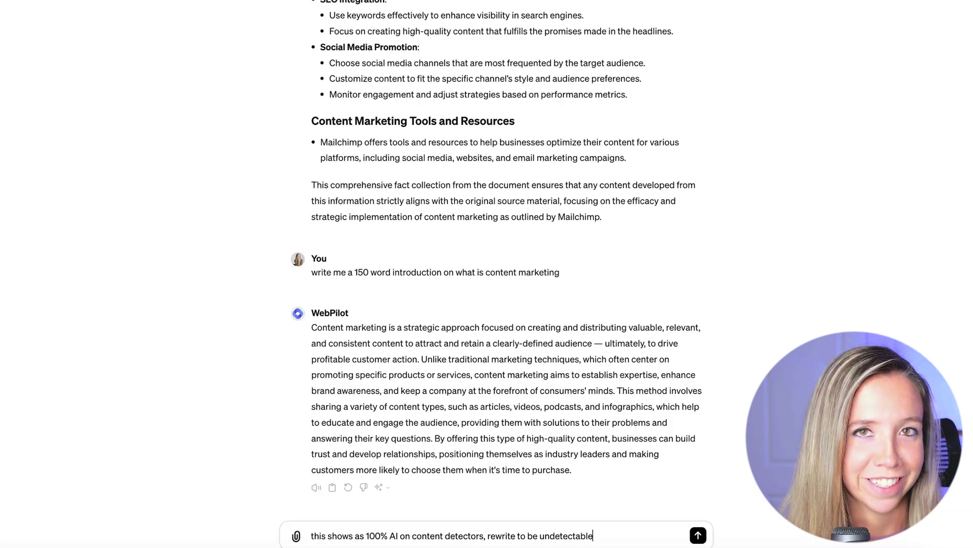
key(Return)
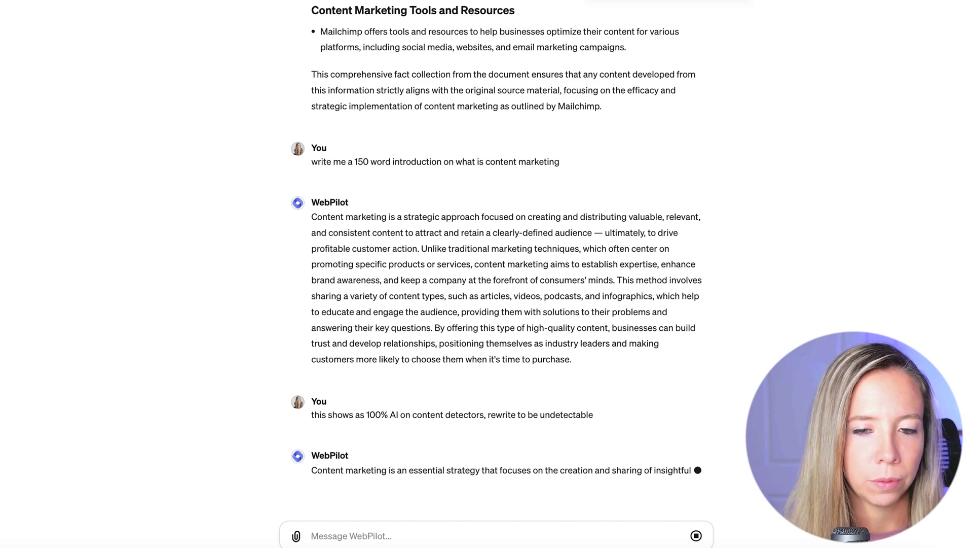
Select the text of WebPilot's rewritten content marketing introduction
scroll(641, 330, up, 3)
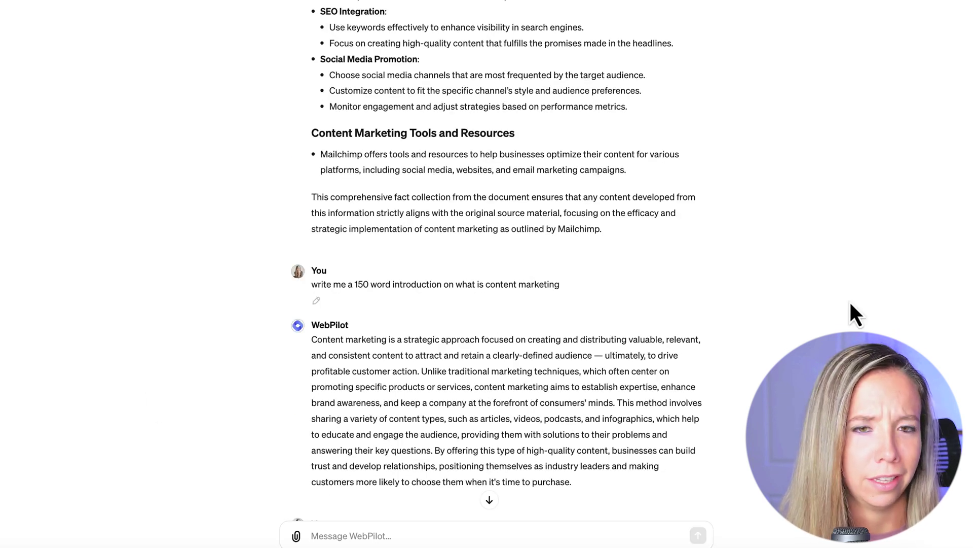
scroll(677, 319, down, 1)
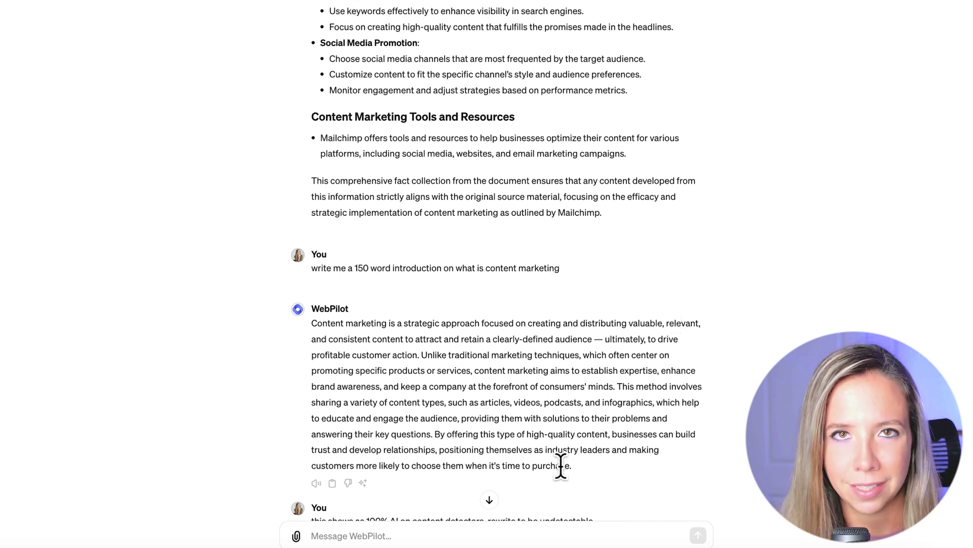
drag(582, 466, 449, 403)
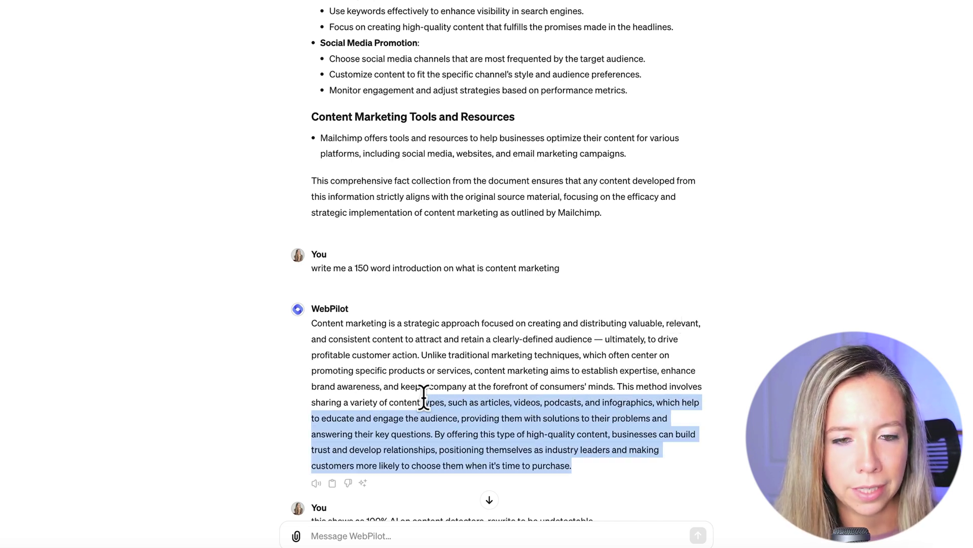
click(449, 403)
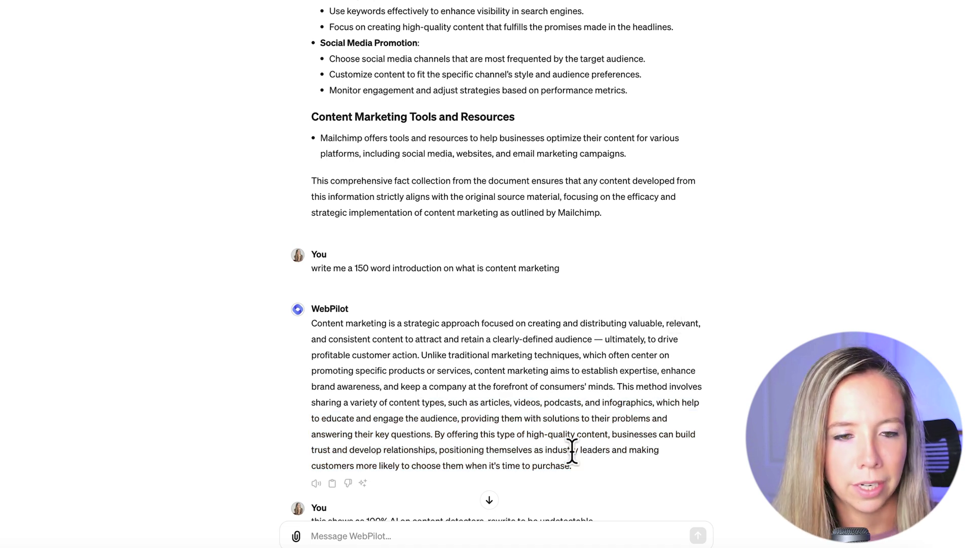
drag(582, 467, 320, 329)
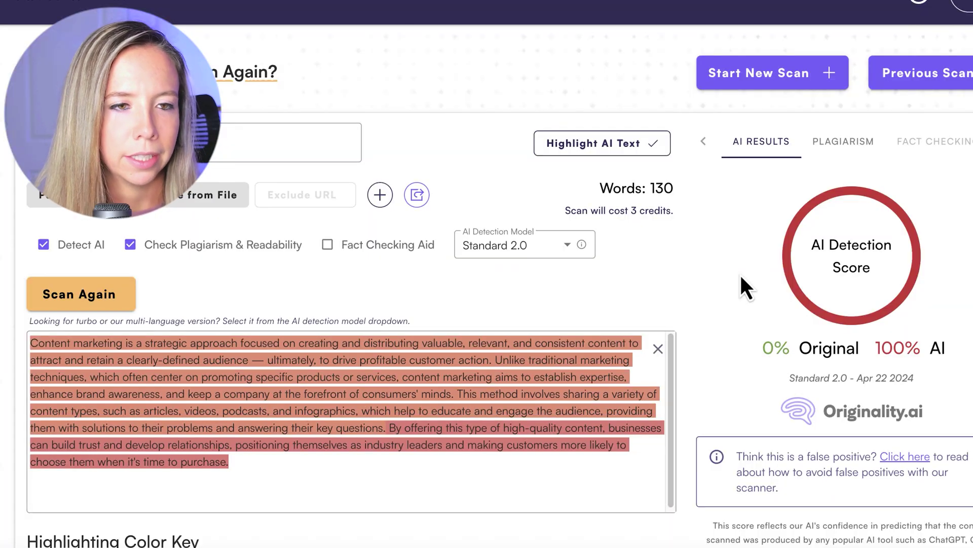
Review the ChatGPT conversation, selecting the undetectable-rewrite prompt message
scroll(723, 341, down, 1)
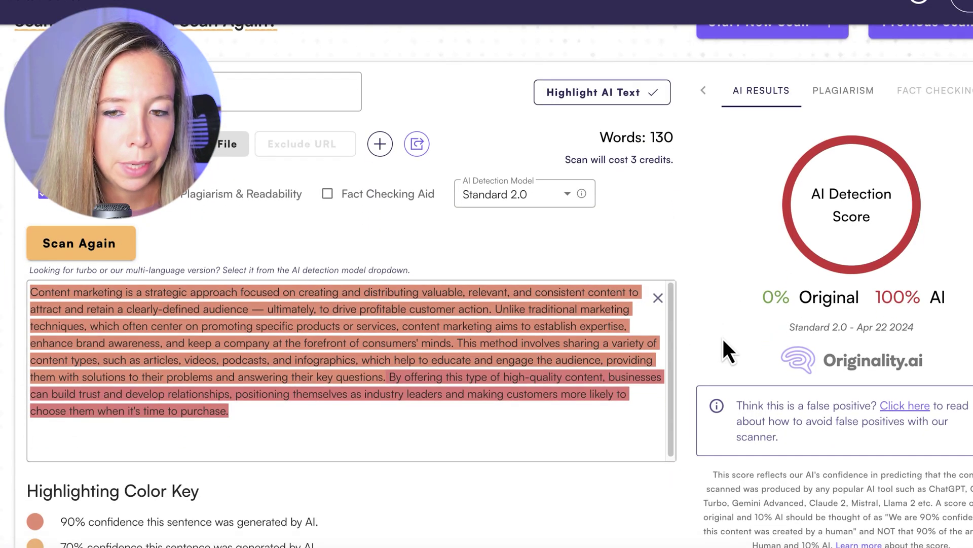
scroll(726, 350, down, 1)
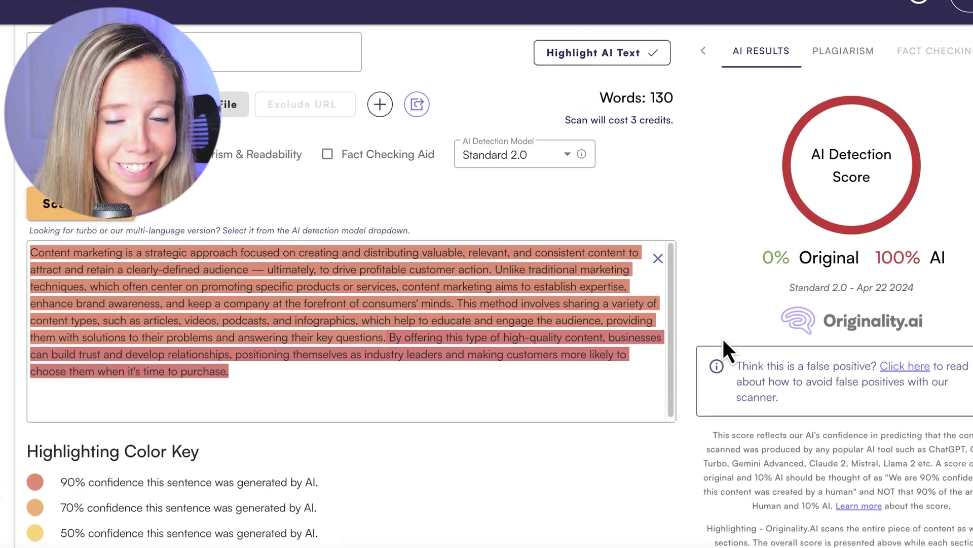
scroll(722, 336, up, 1)
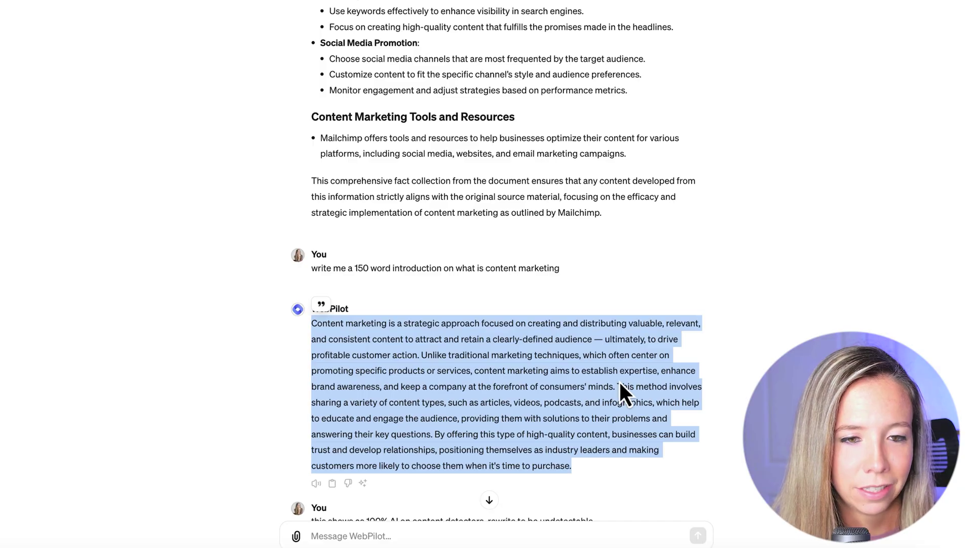
scroll(619, 393, down, 3)
scroll(619, 379, down, 1)
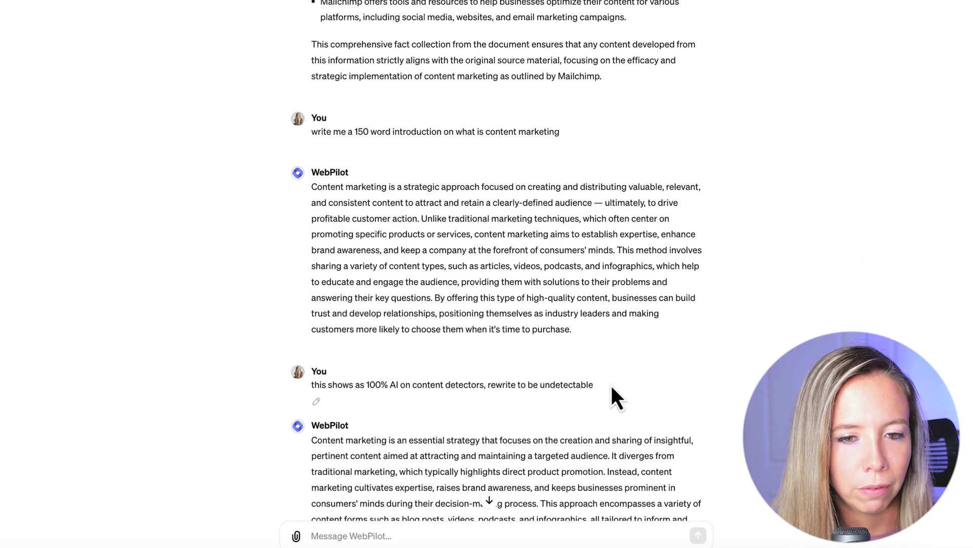
triple_click(599, 384)
scroll(590, 375, down, 4)
click(597, 390)
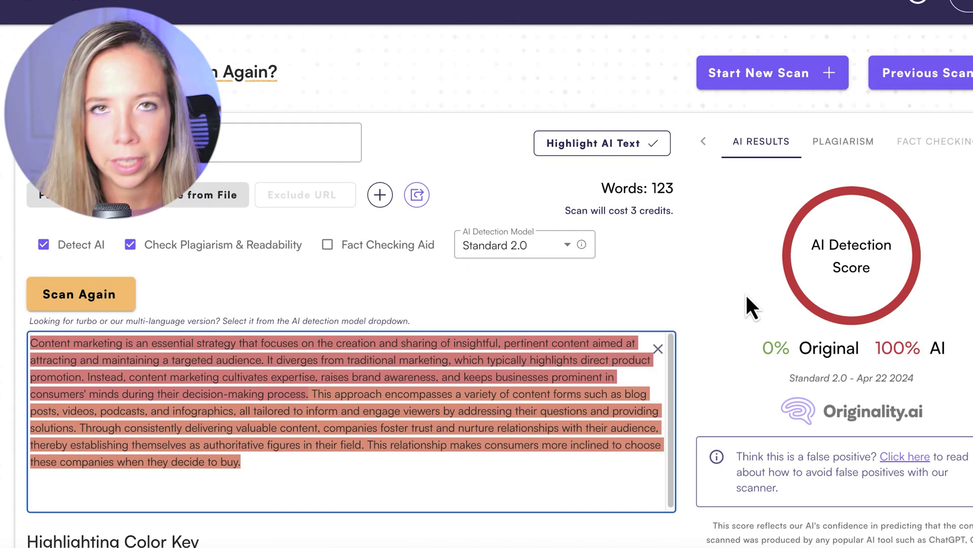
mouse_move(436, 418)
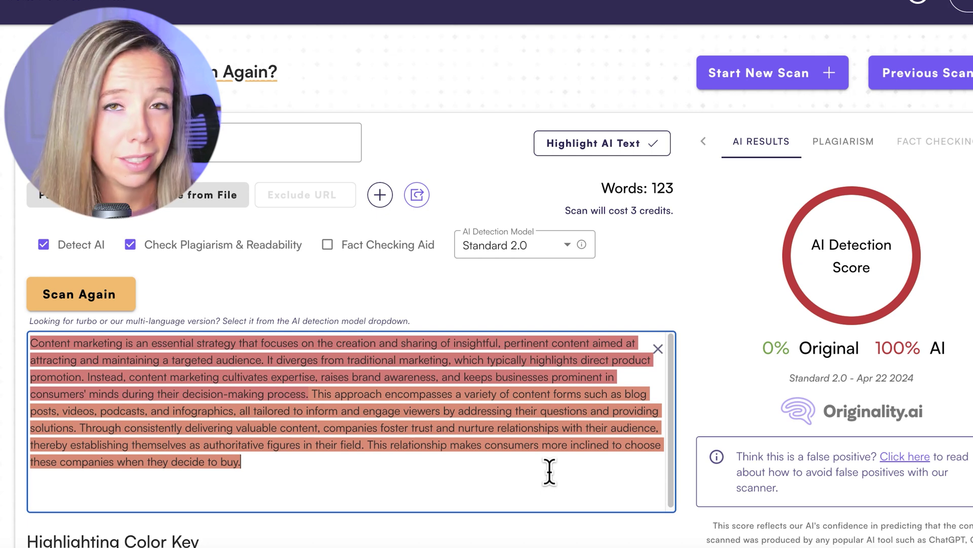
scroll(550, 471, down, 1)
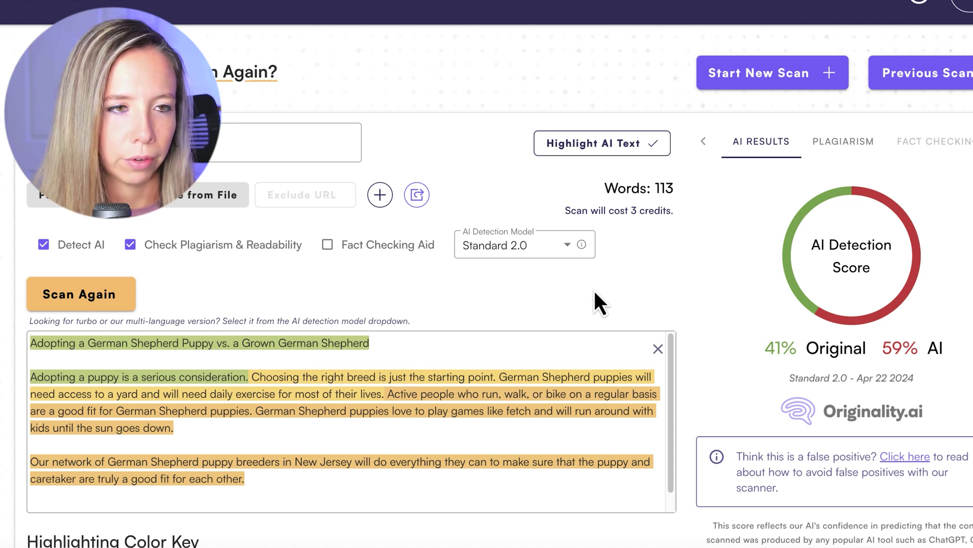
drag(914, 378, 857, 380)
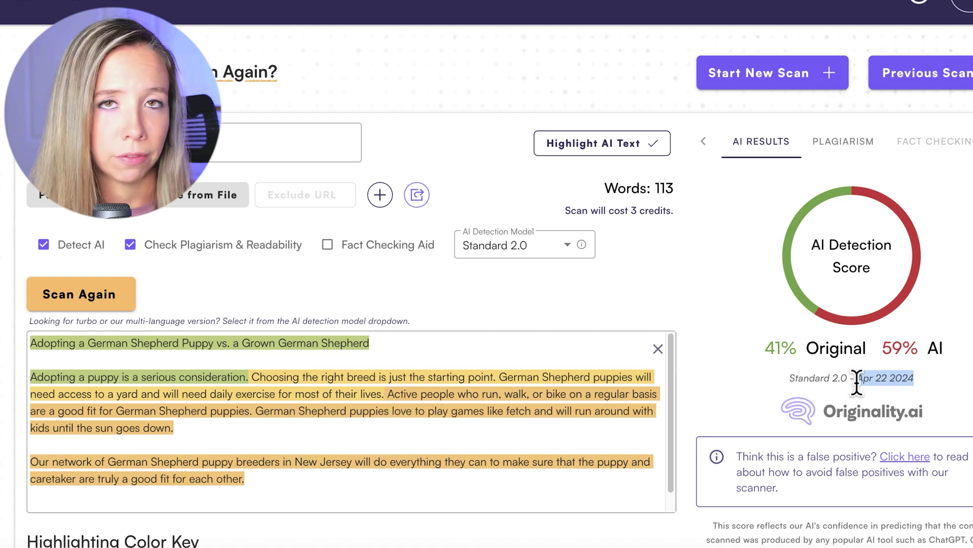
click(913, 376)
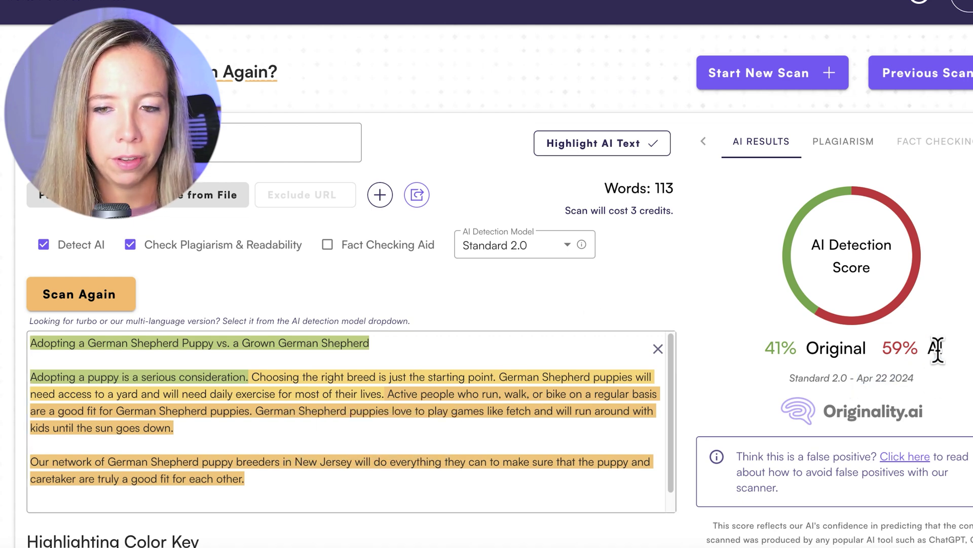
drag(943, 349, 882, 350)
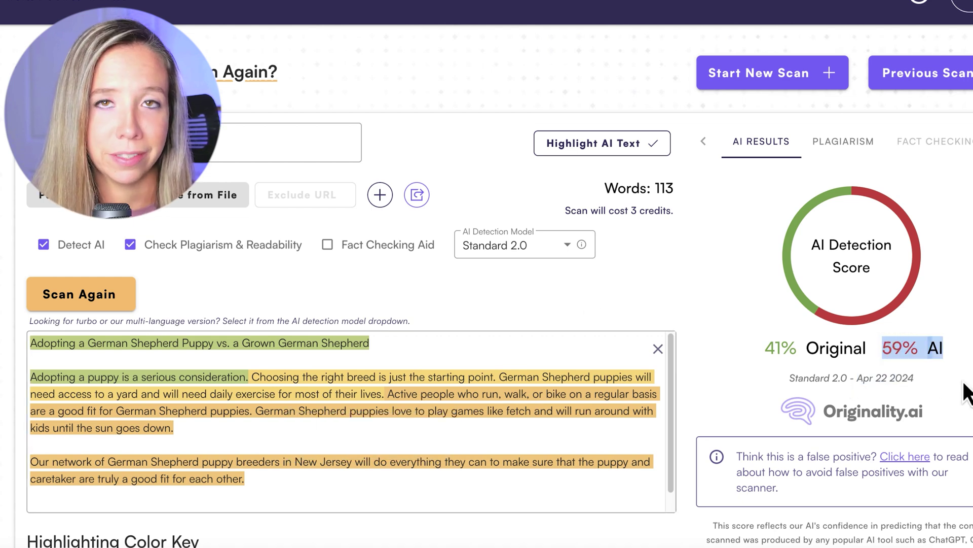
click(950, 389)
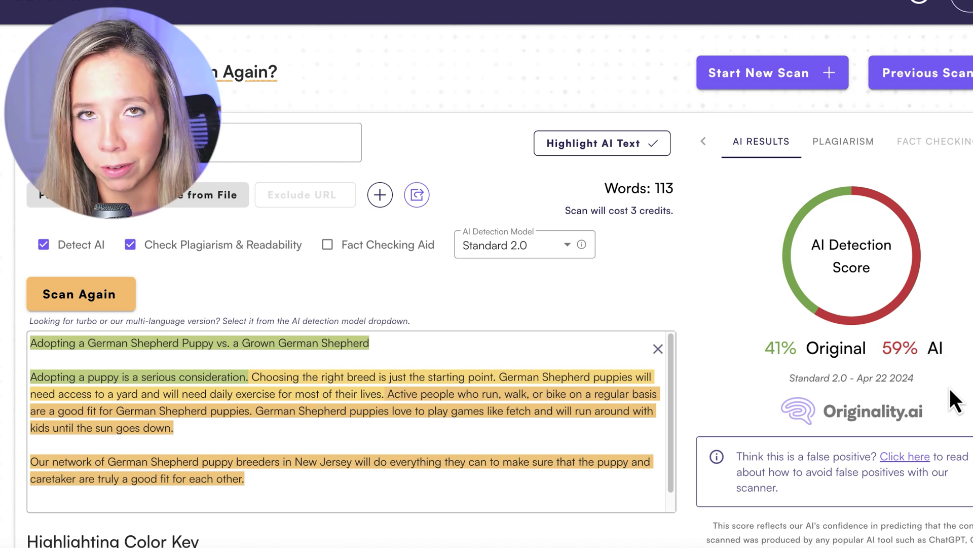
click(456, 417)
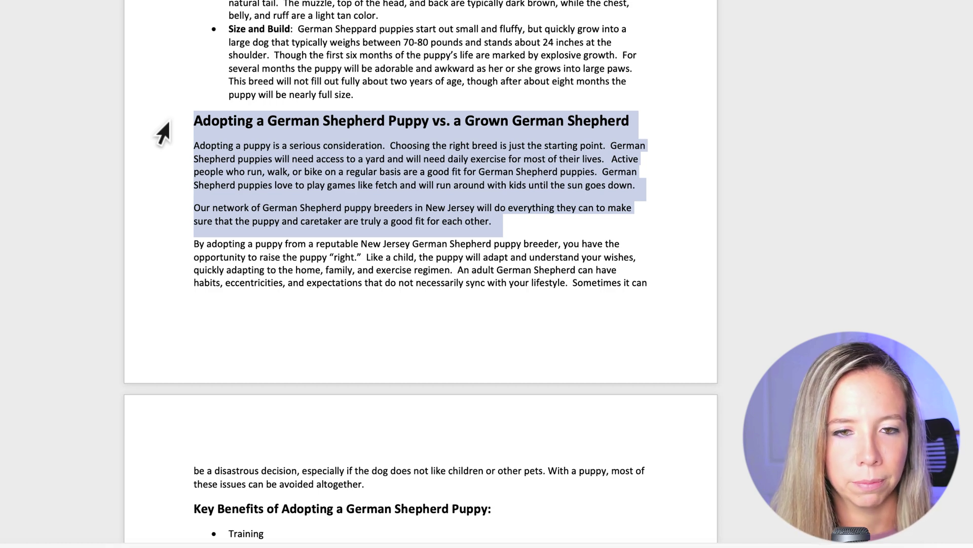
scroll(456, 217, up, 6)
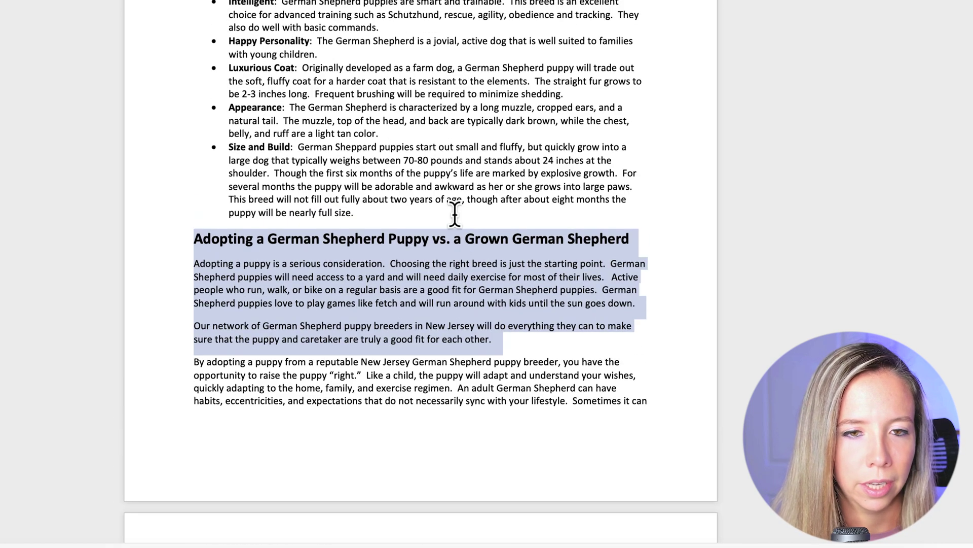
scroll(456, 213, down, 2)
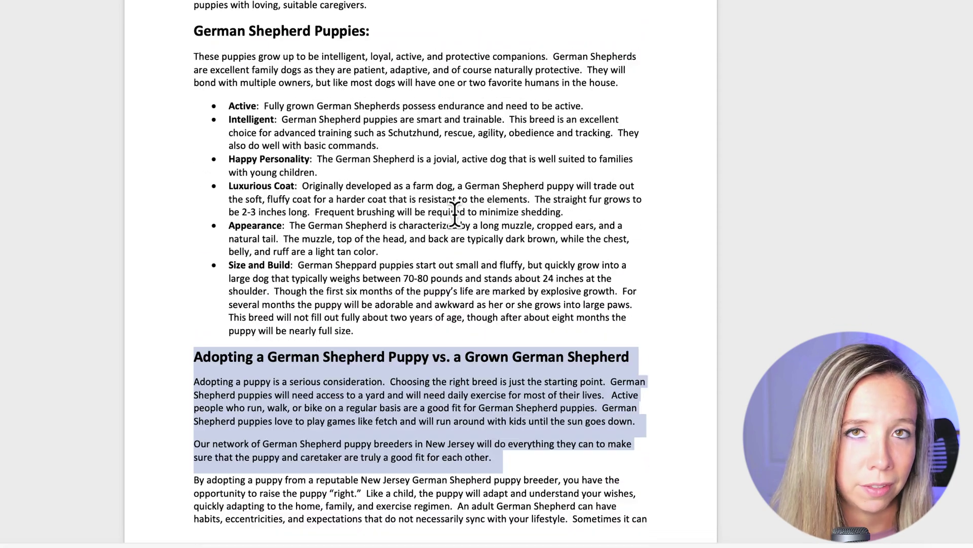
scroll(455, 215, up, 3)
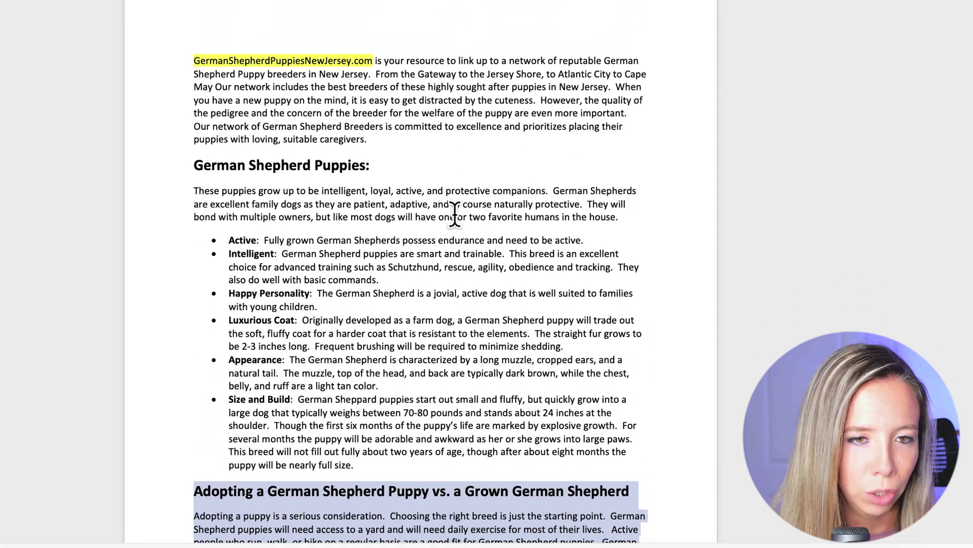
click(456, 217)
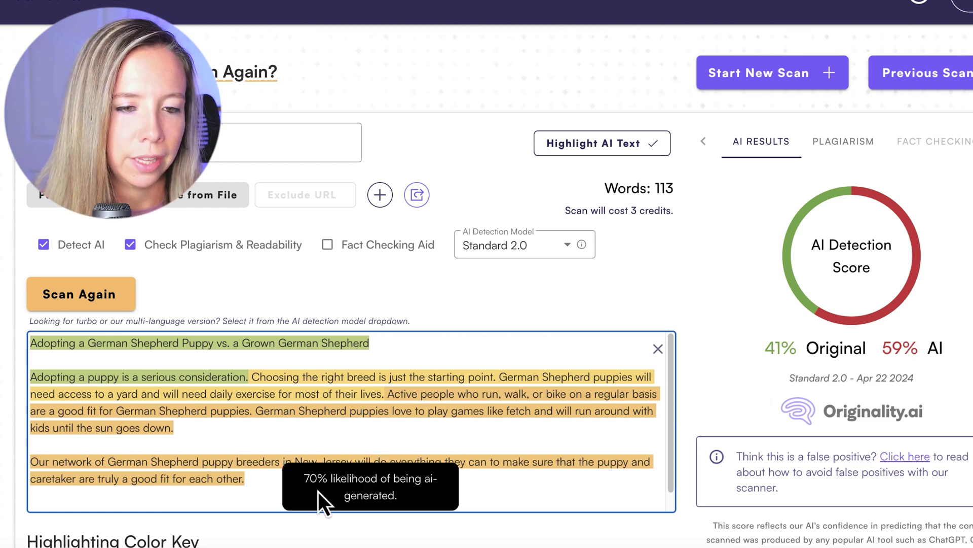
Select the AI-flagged sentences, then the whole German Shepherd passage, to check AI likelihood
drag(263, 486, 255, 385)
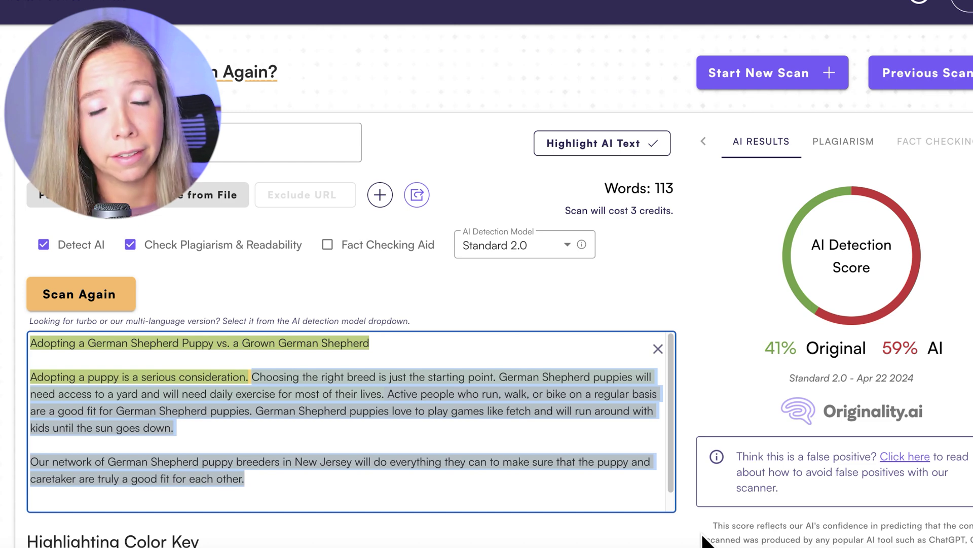
click(446, 481)
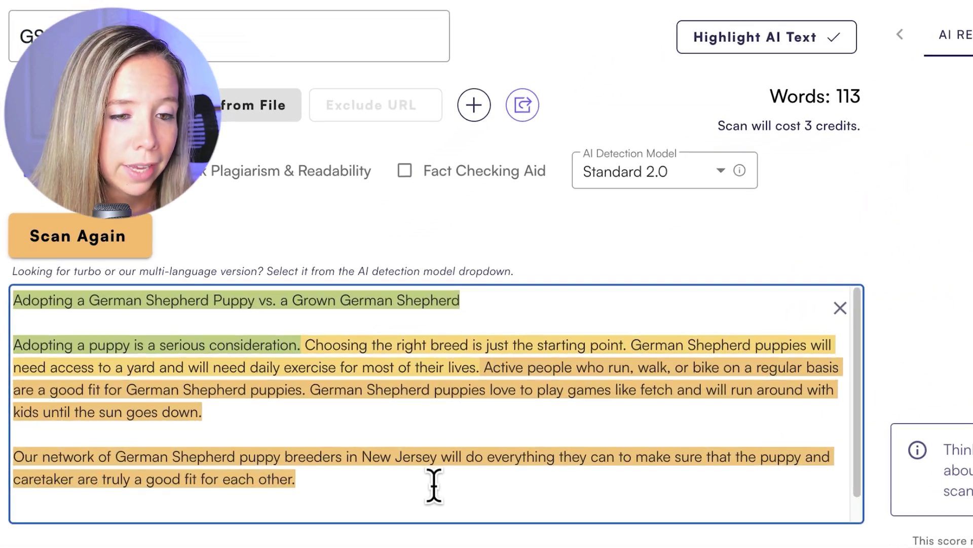
drag(434, 485, 18, 303)
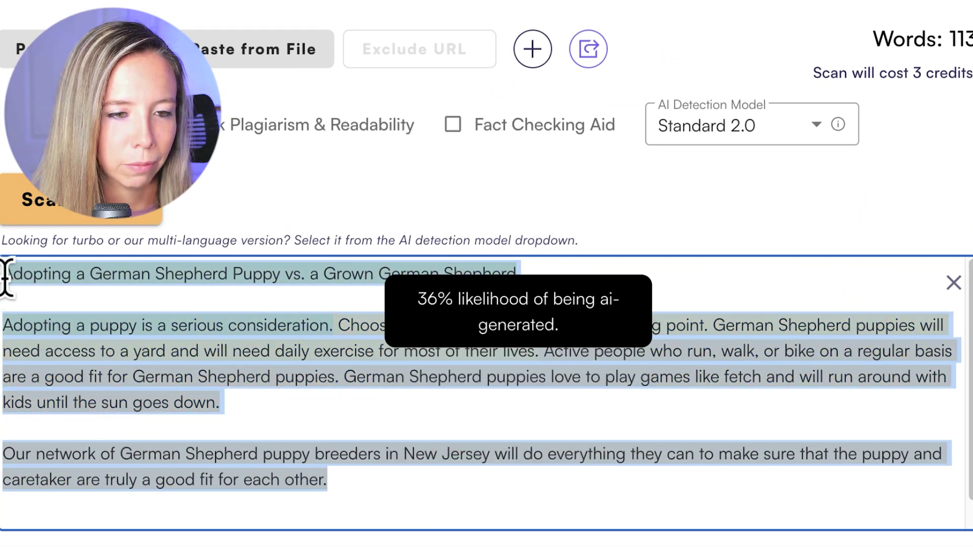
click(360, 400)
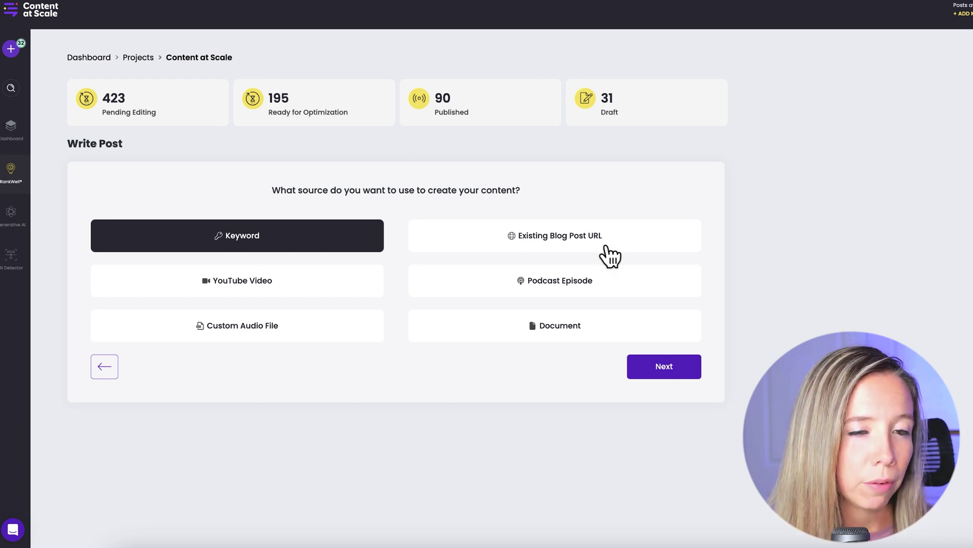
Pick Keyword as the content source after trying the others, and start entering the keyword
click(255, 292)
click(519, 274)
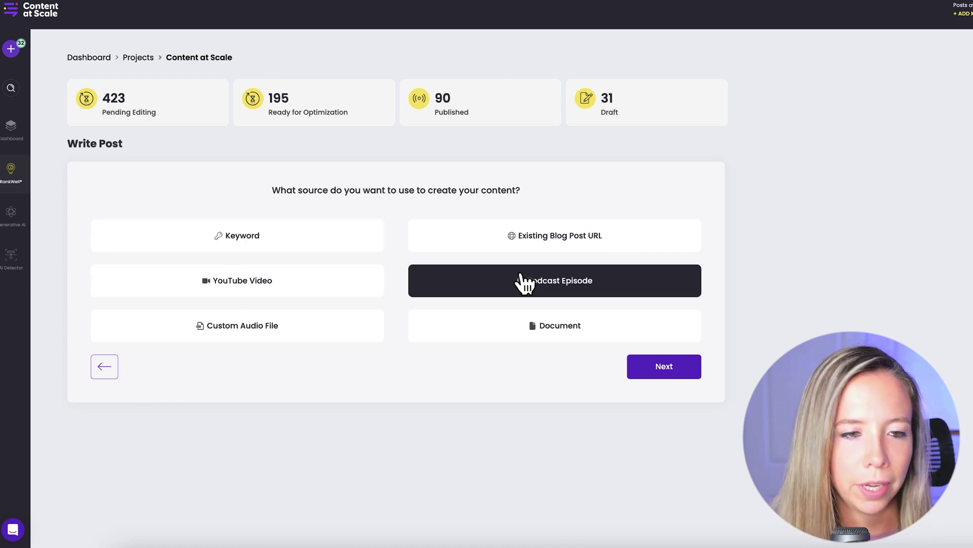
click(342, 322)
click(505, 333)
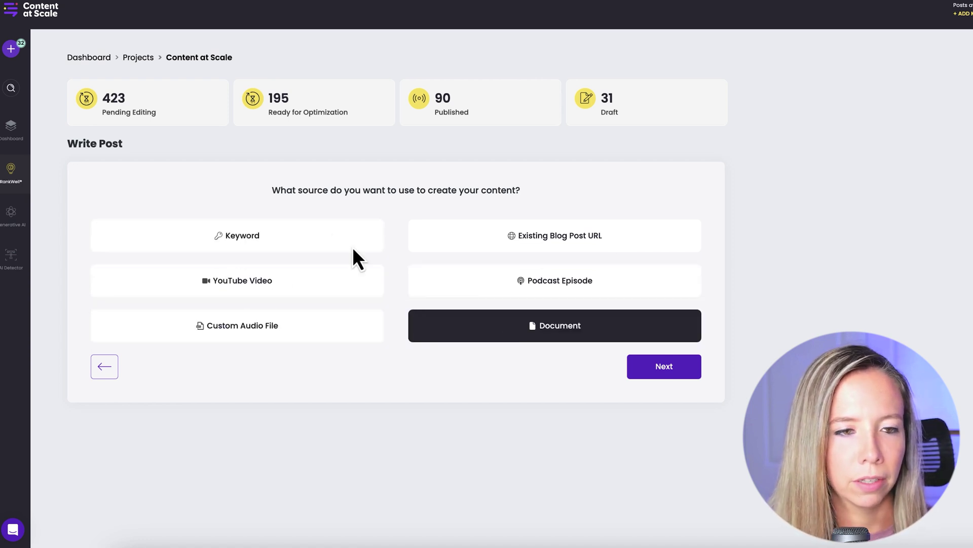
click(276, 235)
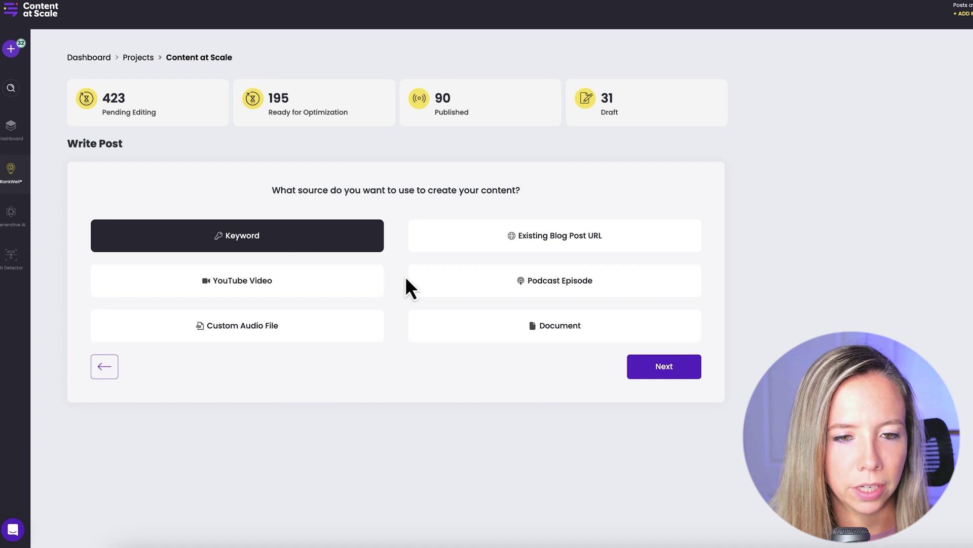
click(676, 386)
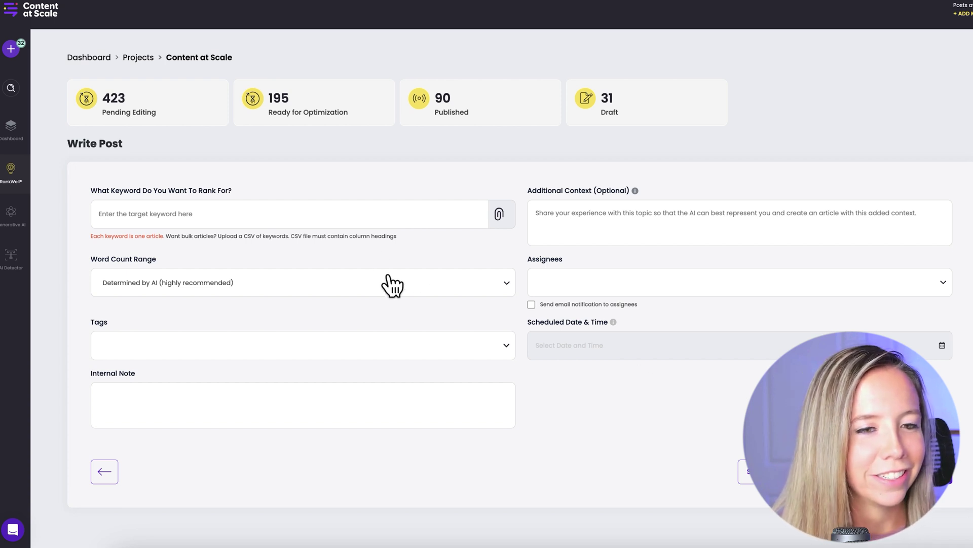
click(347, 218)
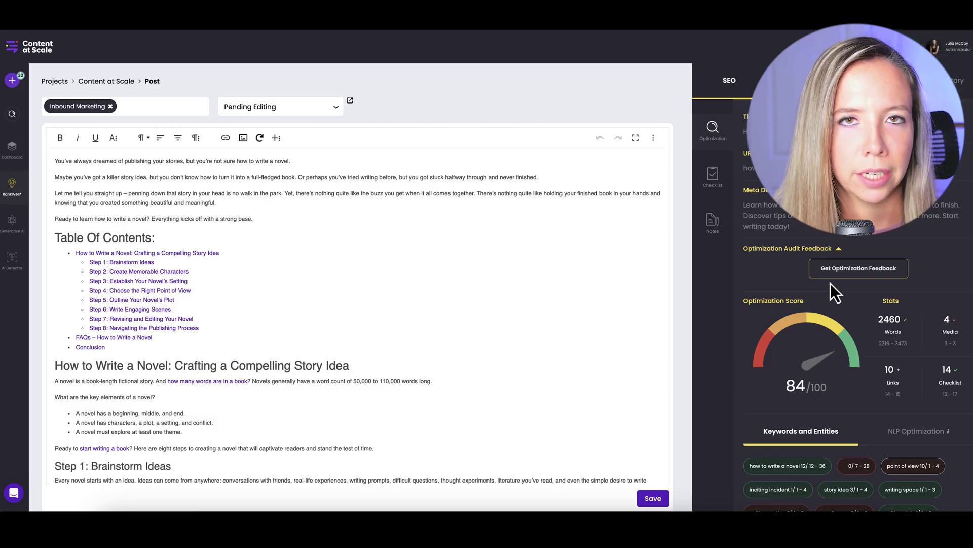
click(383, 218)
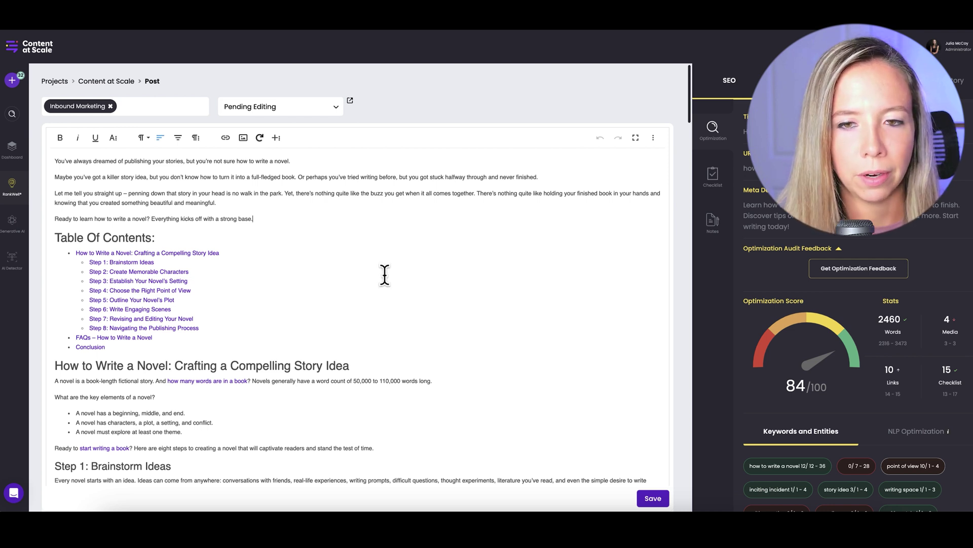
scroll(385, 274, down, 7)
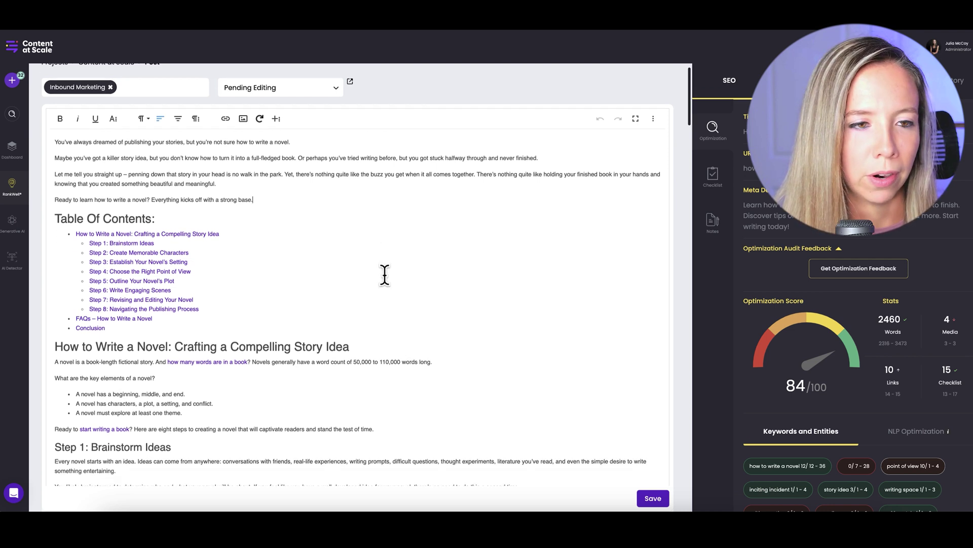
scroll(385, 275, down, 15)
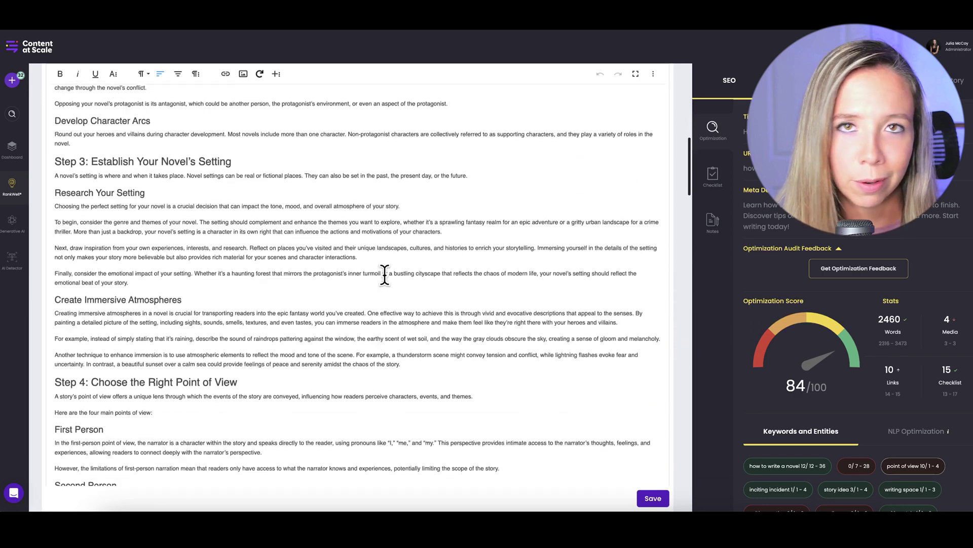
scroll(384, 274, down, 12)
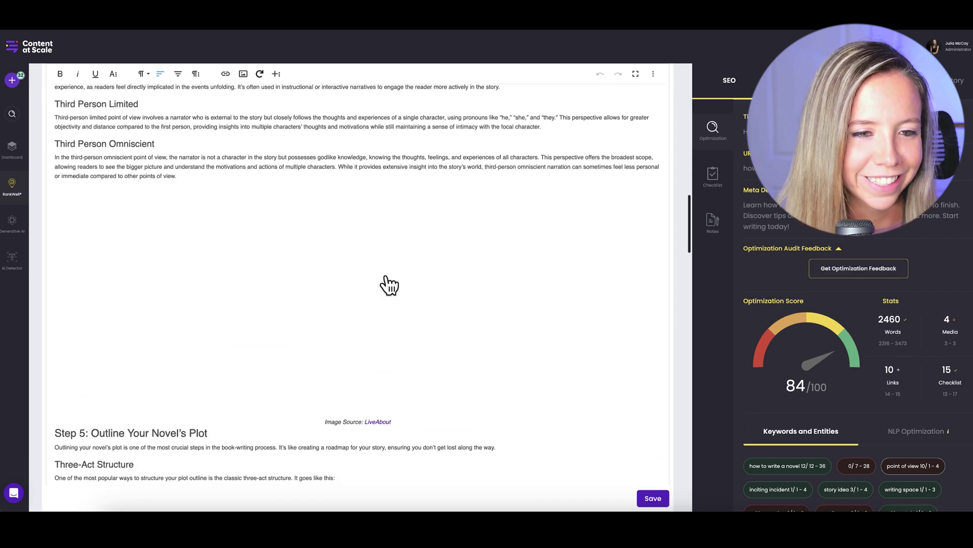
scroll(389, 284, down, 12)
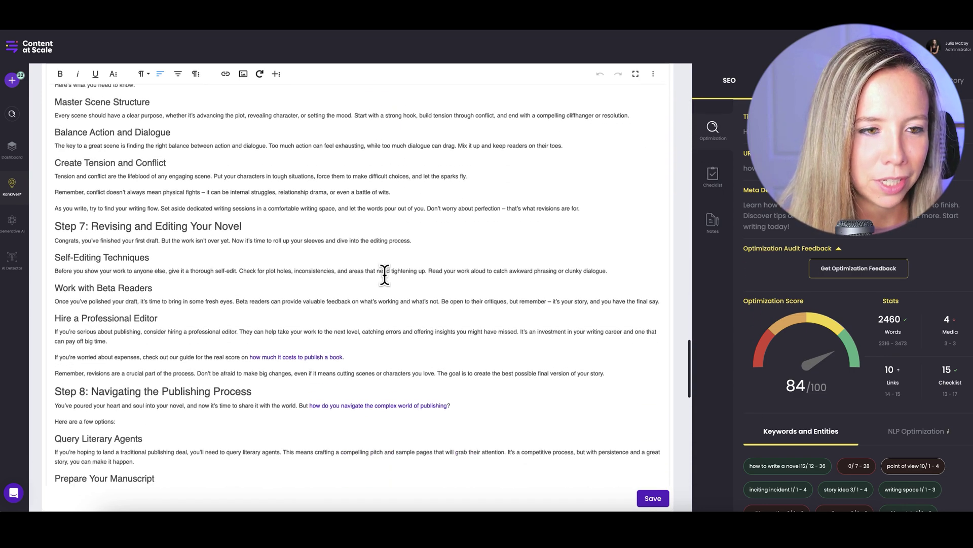
scroll(351, 183, down, 6)
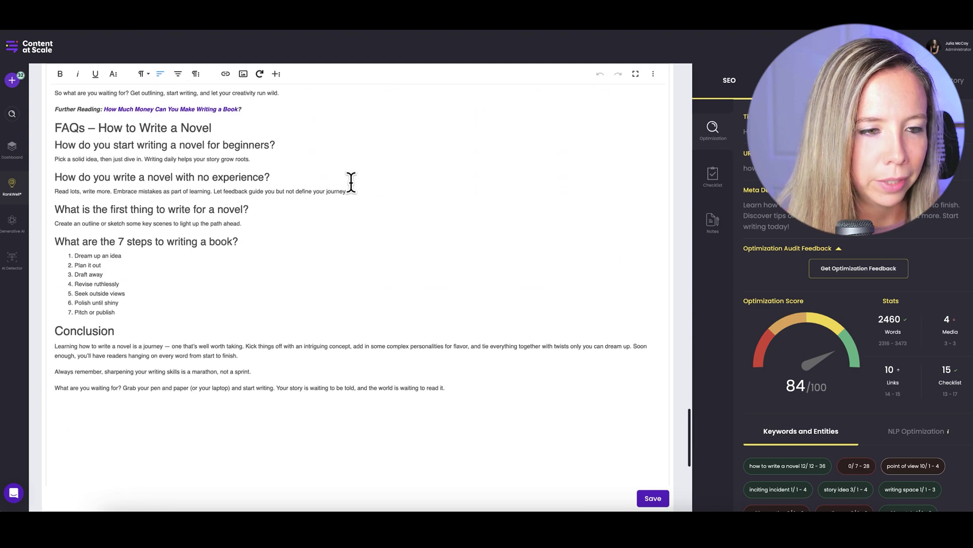
scroll(355, 189, up, 15)
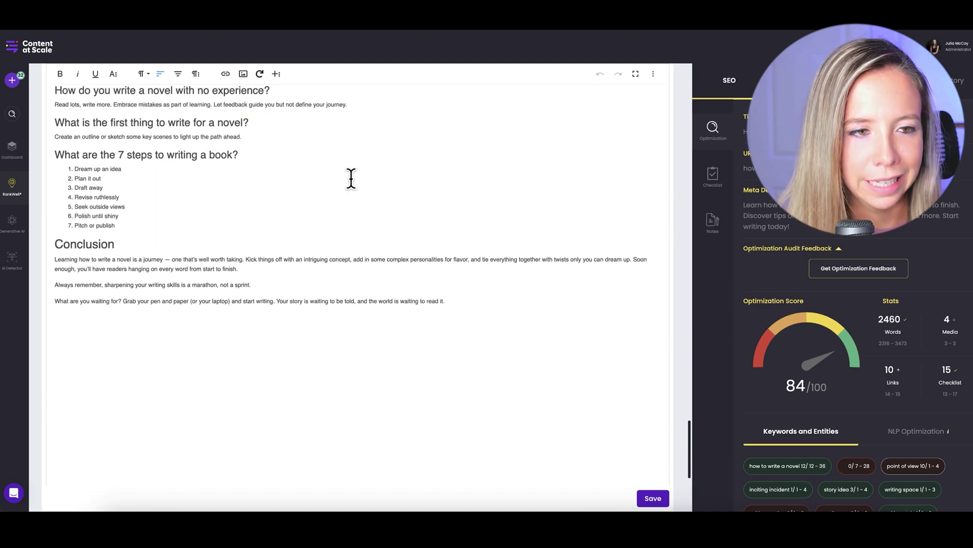
scroll(352, 178, up, 15)
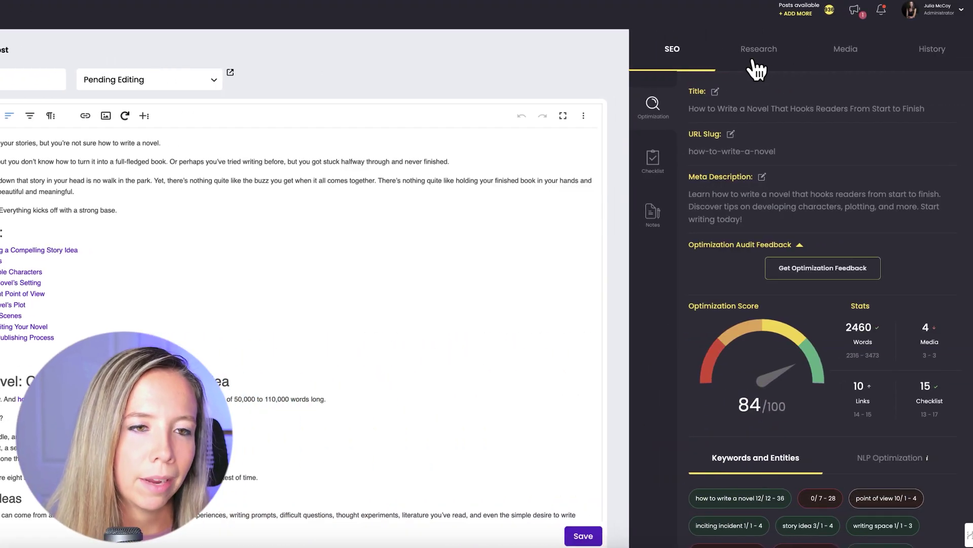
Show the novel post's AI Detector results under Research and review the Hard to Tell verdict
click(757, 61)
click(652, 213)
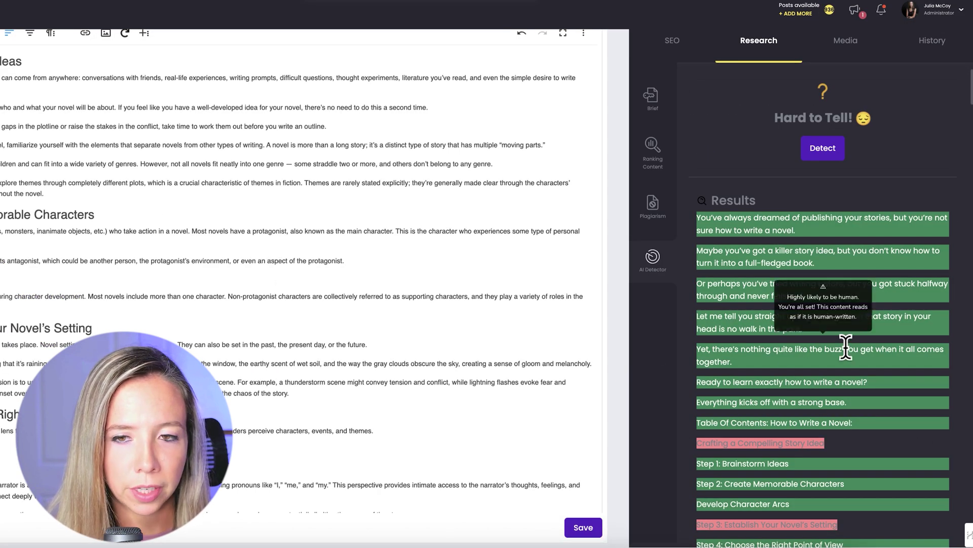
scroll(845, 348, down, 5)
scroll(846, 347, down, 20)
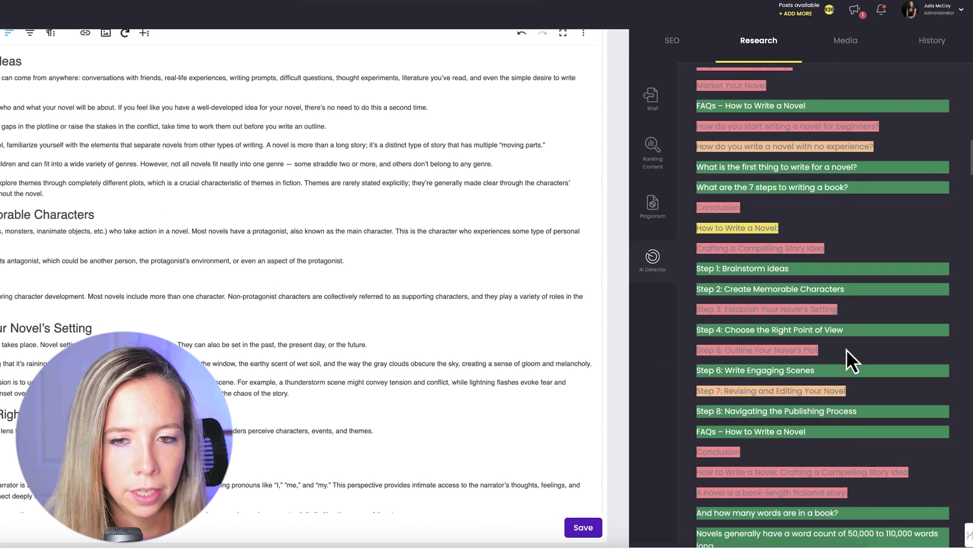
scroll(847, 349, down, 20)
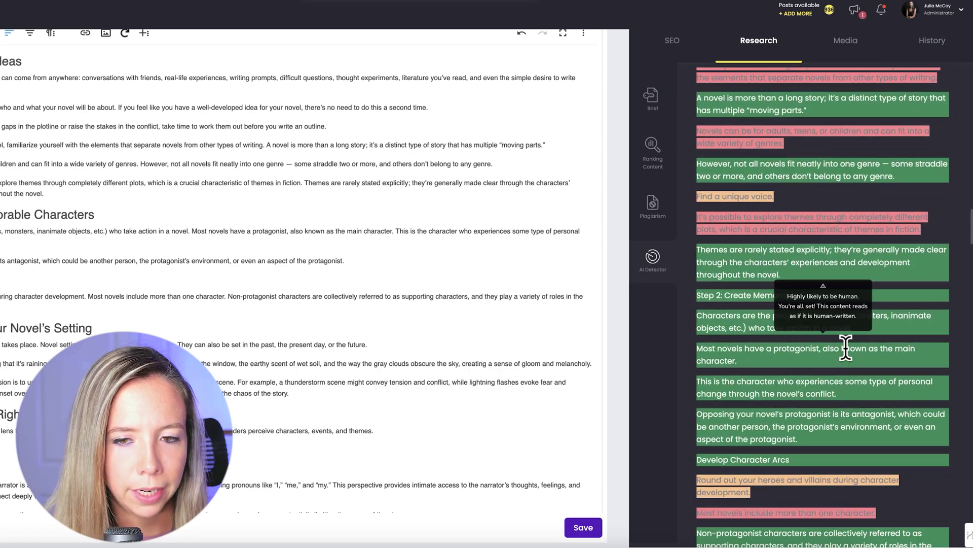
scroll(845, 347, down, 5)
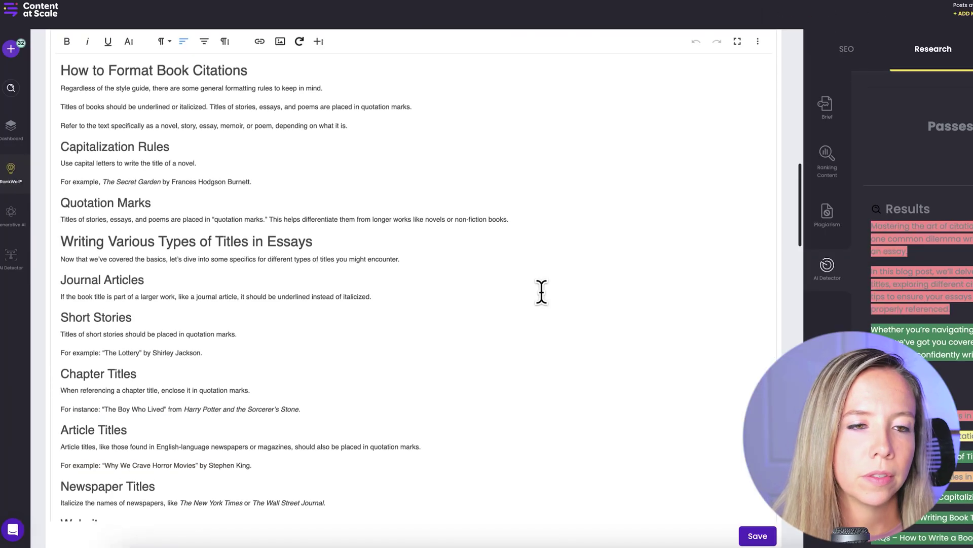
scroll(541, 292, up, 15)
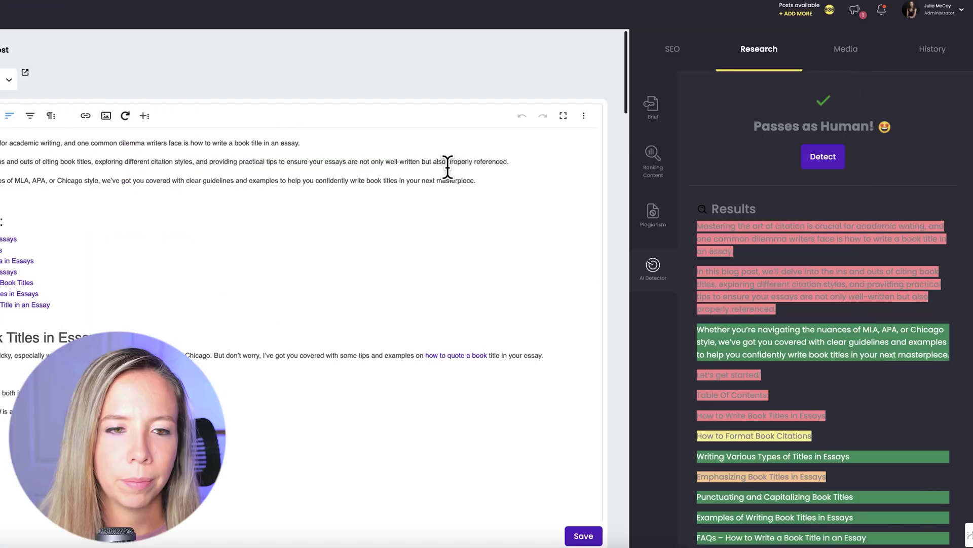
scroll(914, 269, down, 4)
scroll(741, 268, down, 15)
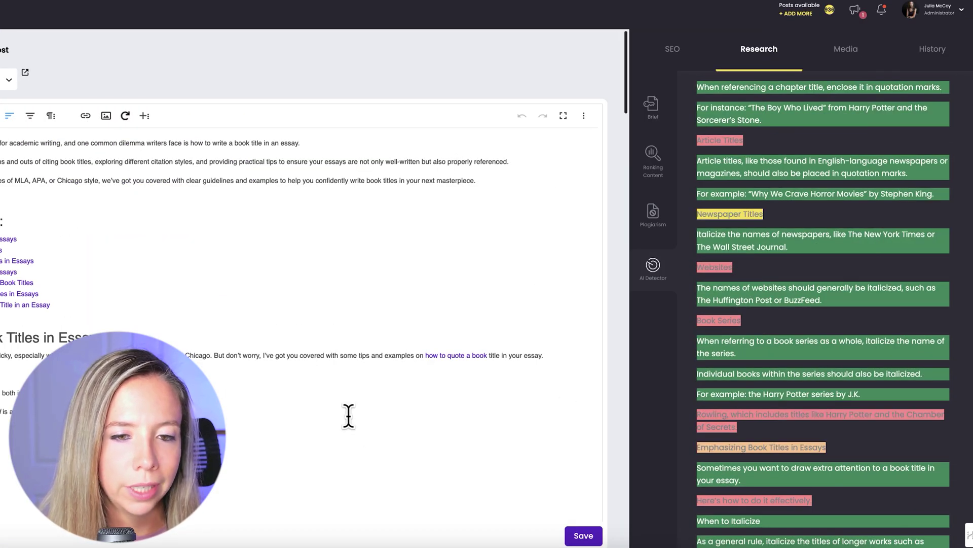
scroll(348, 416, down, 6)
scroll(769, 390, up, 20)
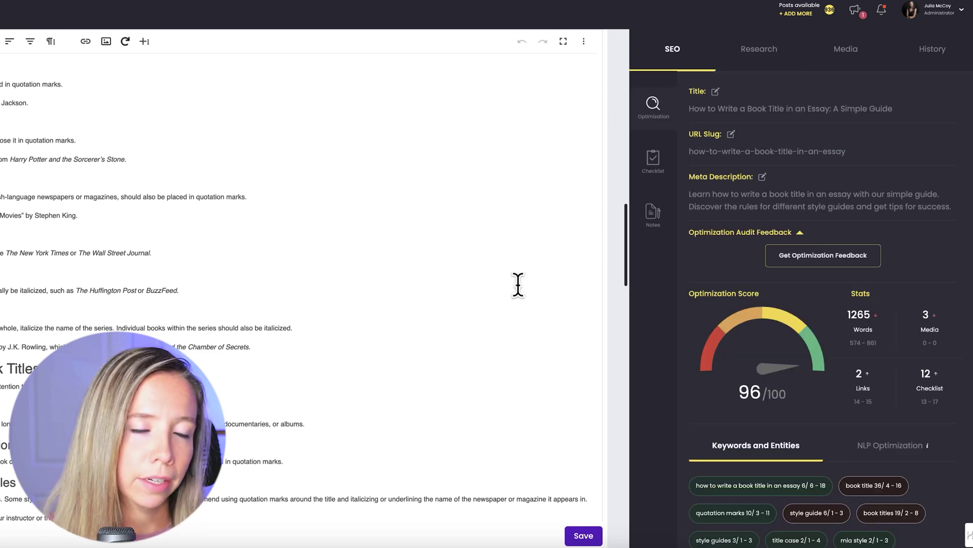
scroll(518, 285, up, 15)
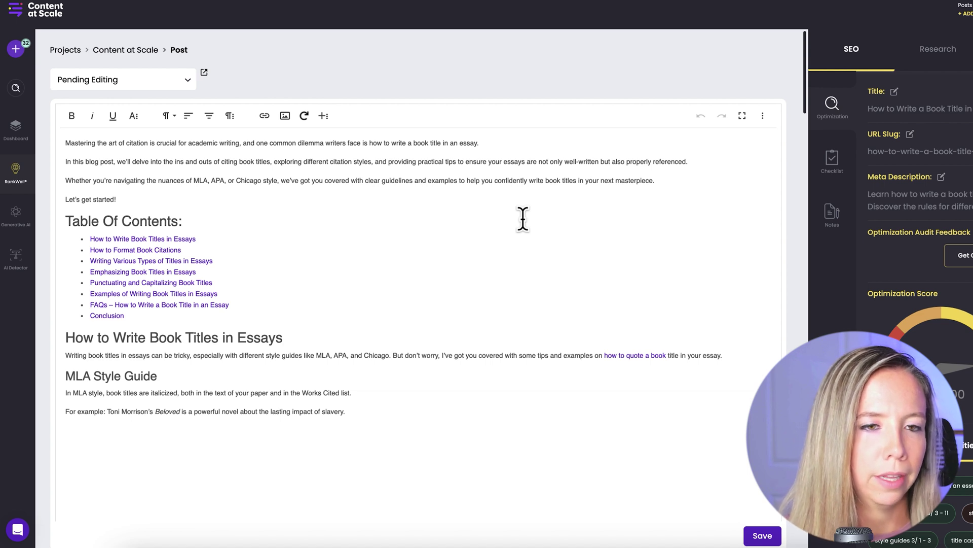
click(122, 90)
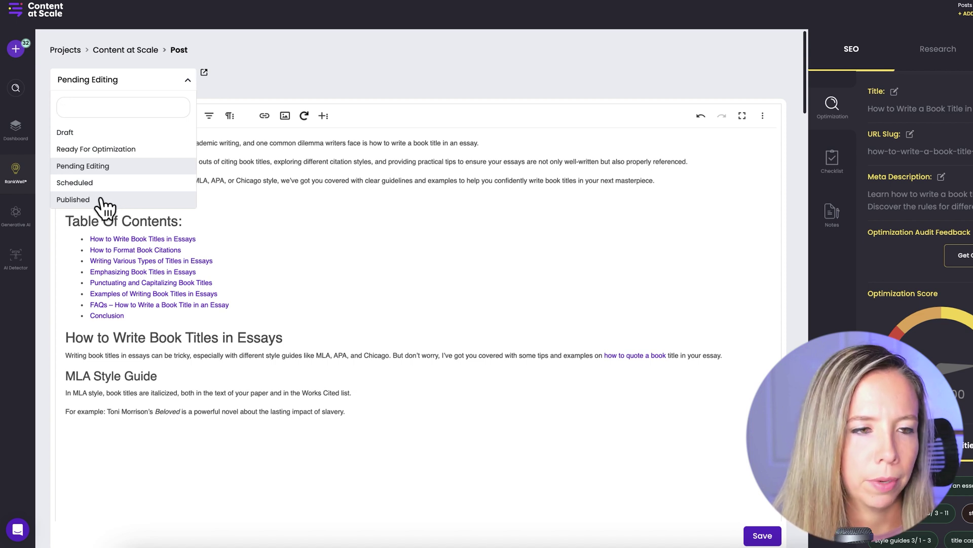
click(377, 147)
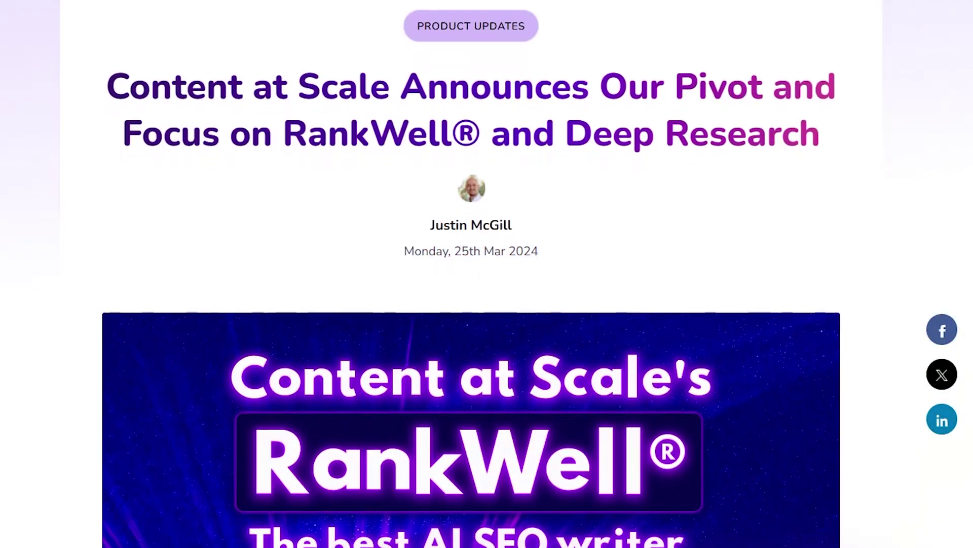
Scroll the RankWell announcement down to the Deep Research feature list
scroll(471, 274, down, 3)
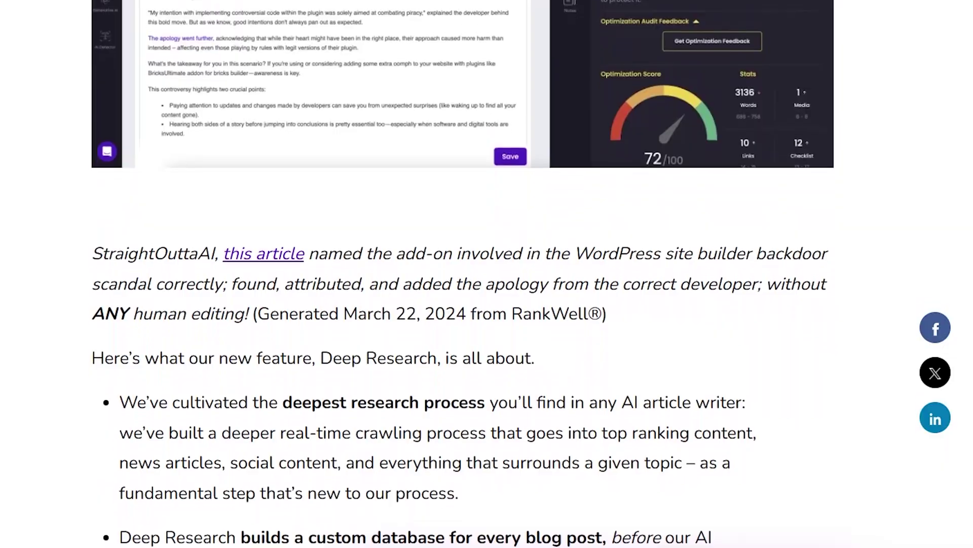
scroll(471, 273, down, 3)
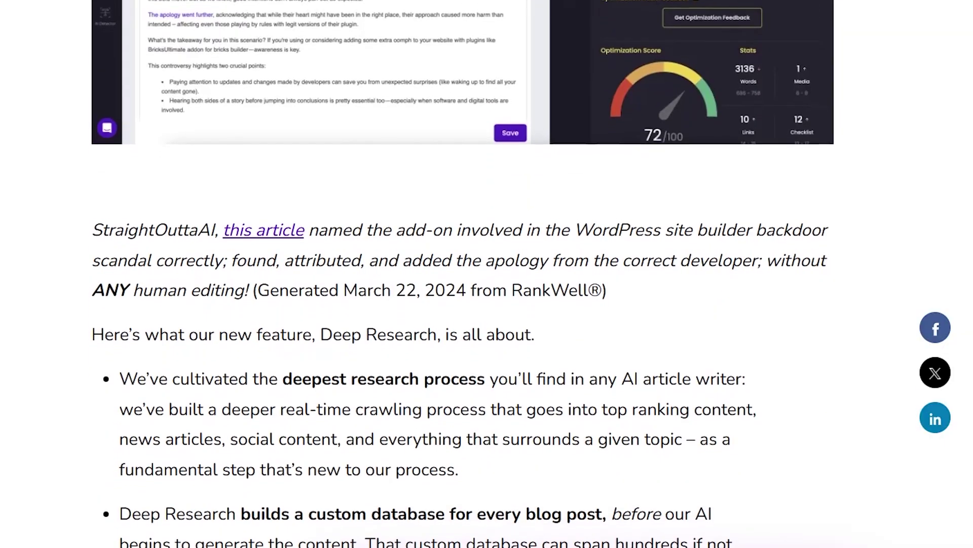
scroll(471, 274, down, 3)
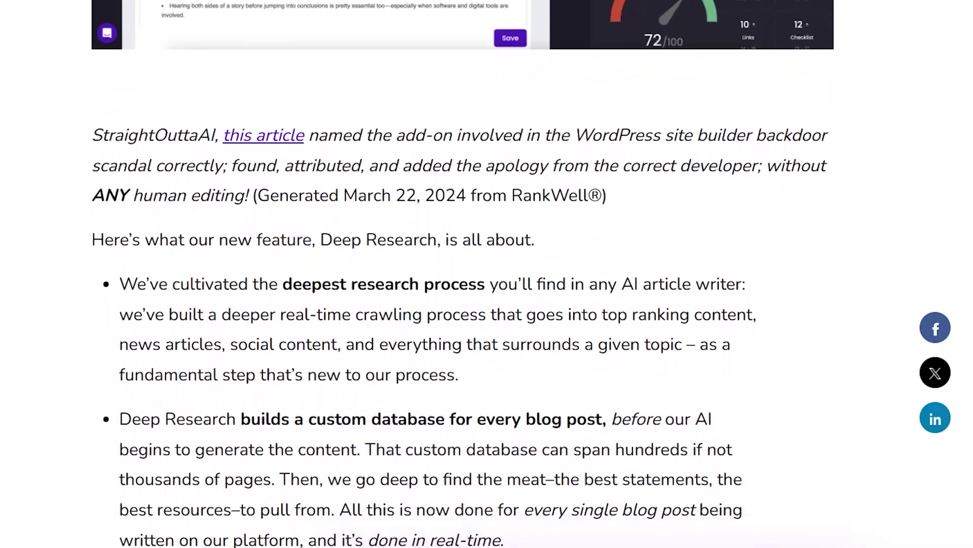
scroll(471, 274, down, 3)
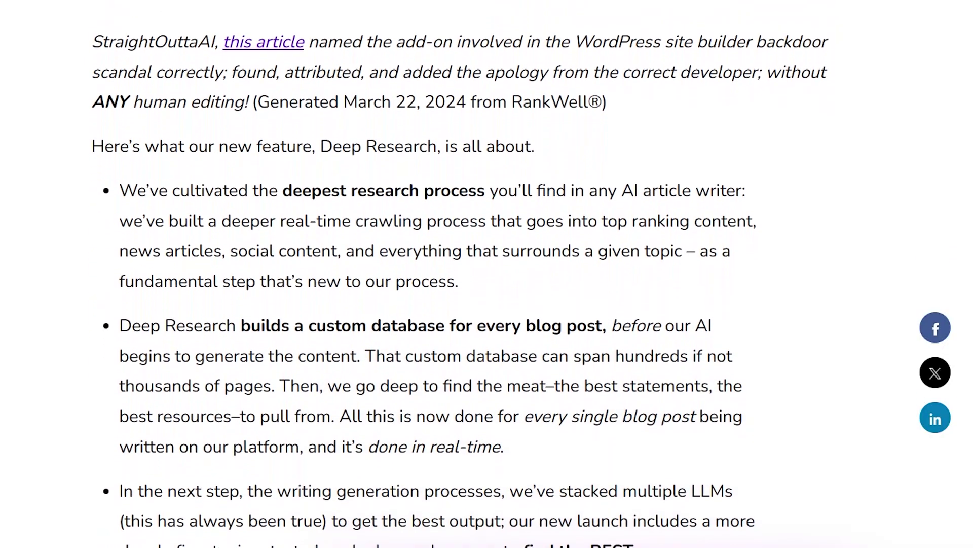
scroll(471, 274, down, 3)
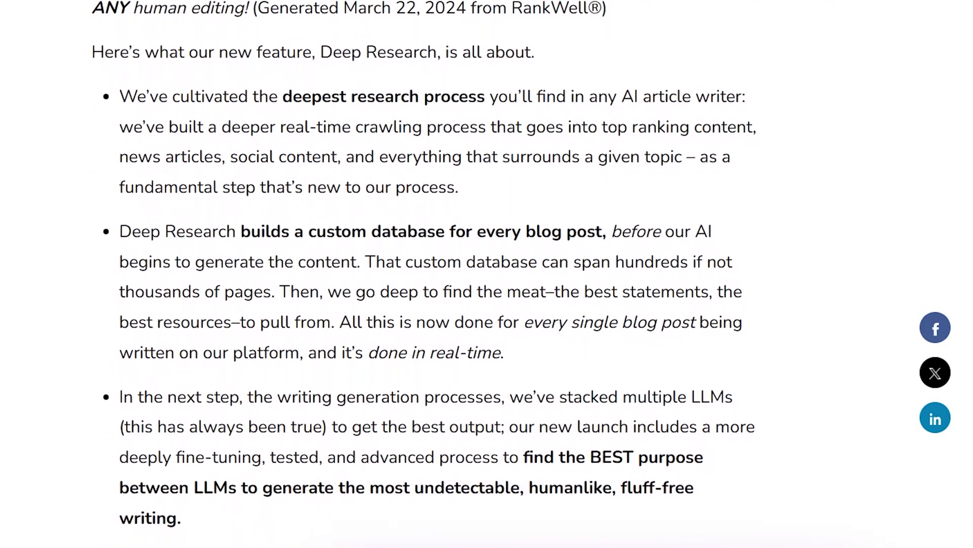